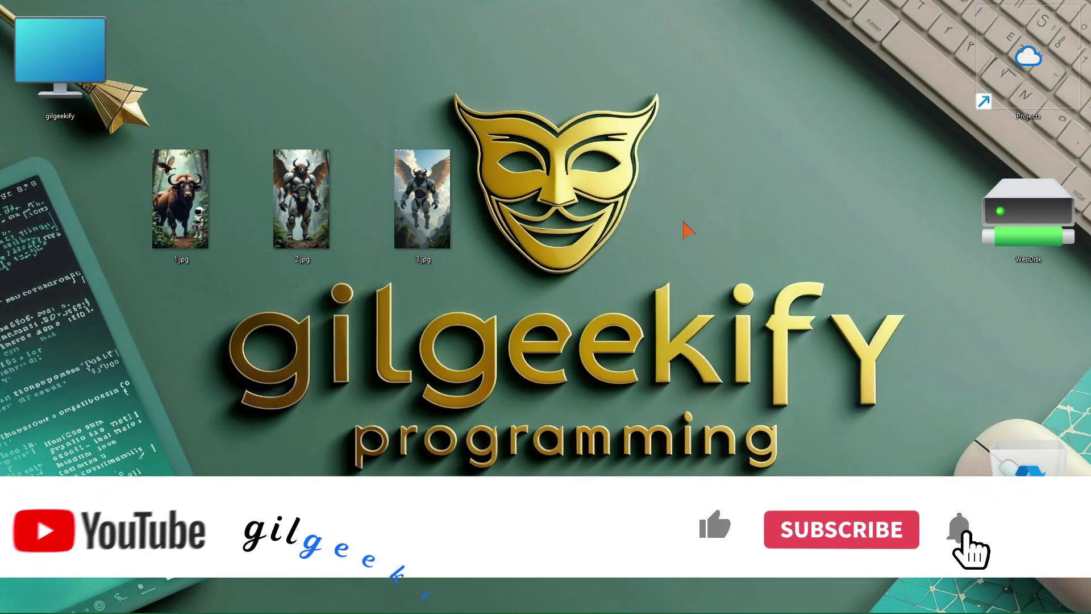
Open 1.jpg, 2.jpg and 3.jpg in photo viewers and tile them side by side in thirds.
{"action": "double_click", "coordinate": [214, 237]}
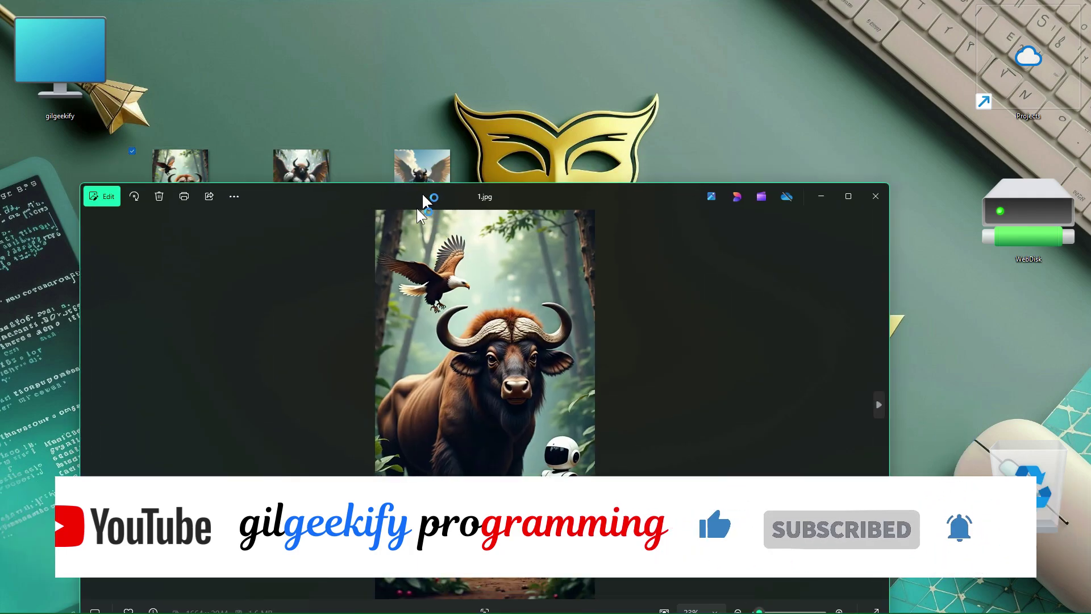
{"action": "left_click_drag", "start_coordinate": [416, 188], "coordinate": [360, 317]}
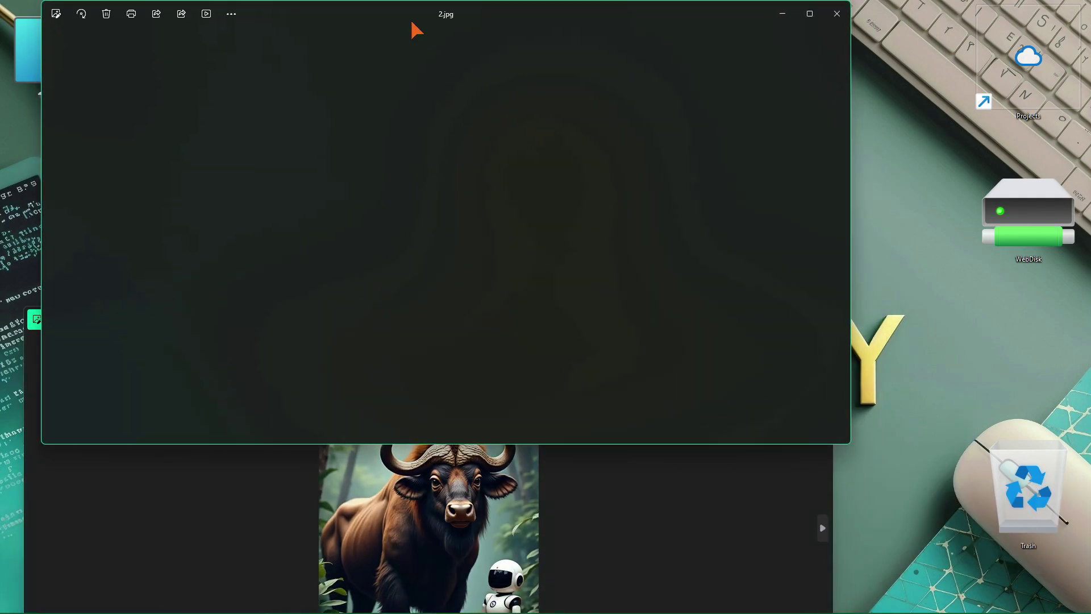
{"action": "left_click_drag", "start_coordinate": [415, 25], "coordinate": [574, 330]}
{"action": "double_click", "coordinate": [426, 219]}
{"action": "left_click", "coordinate": [128, 427]}
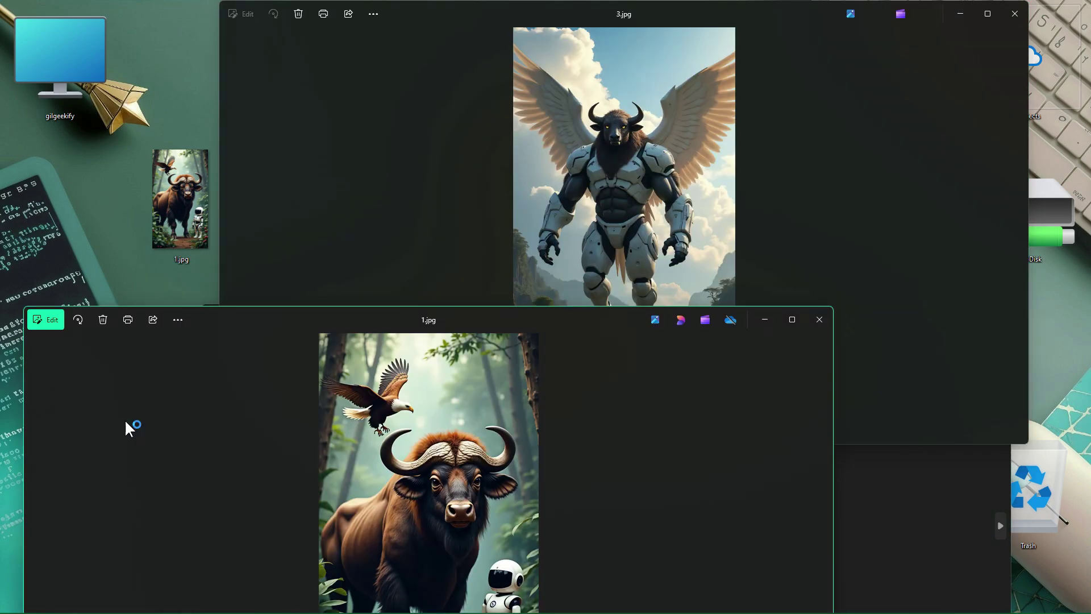
{"action": "mouse_move", "coordinate": [792, 320]}
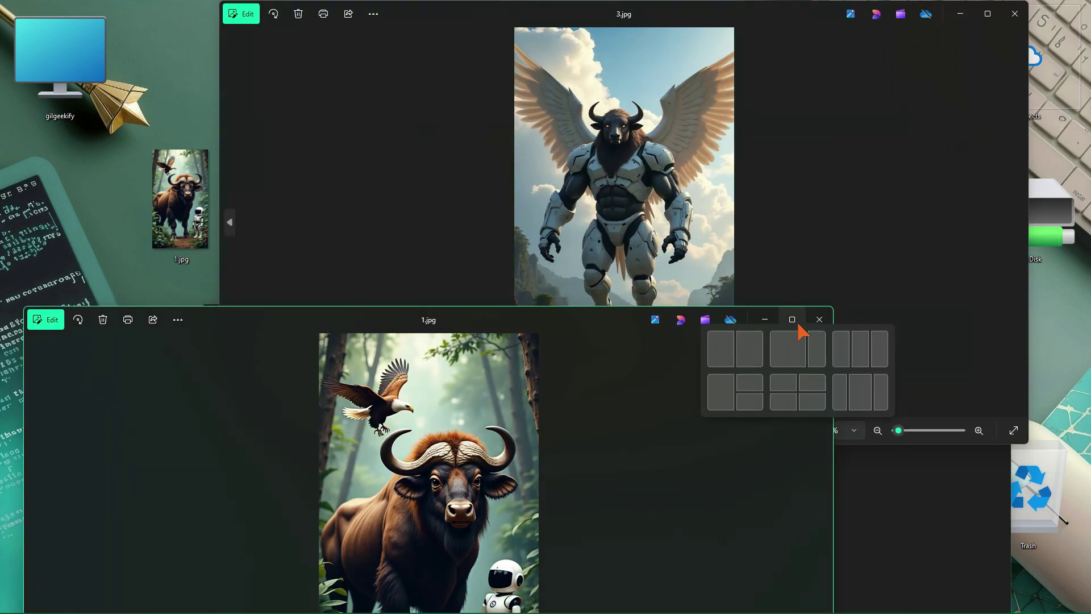
{"action": "left_click", "coordinate": [843, 355]}
{"action": "left_click", "coordinate": [626, 386]}
{"action": "left_click", "coordinate": [786, 319]}
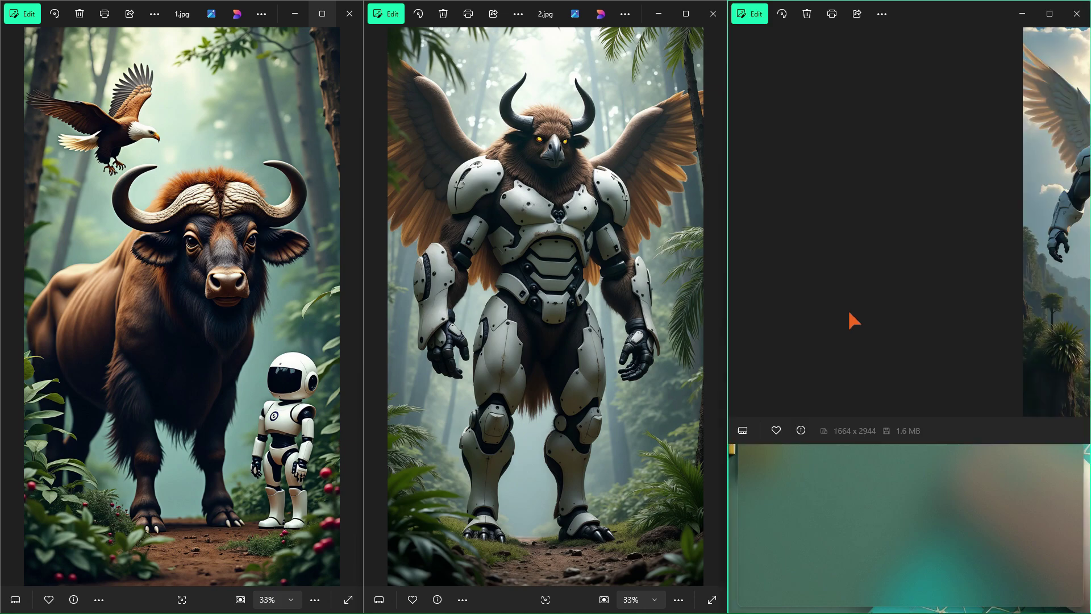
Zoom each image to 100% on the creatures' heads, then close all three viewers.
{"action": "double_click", "coordinate": [235, 247]}
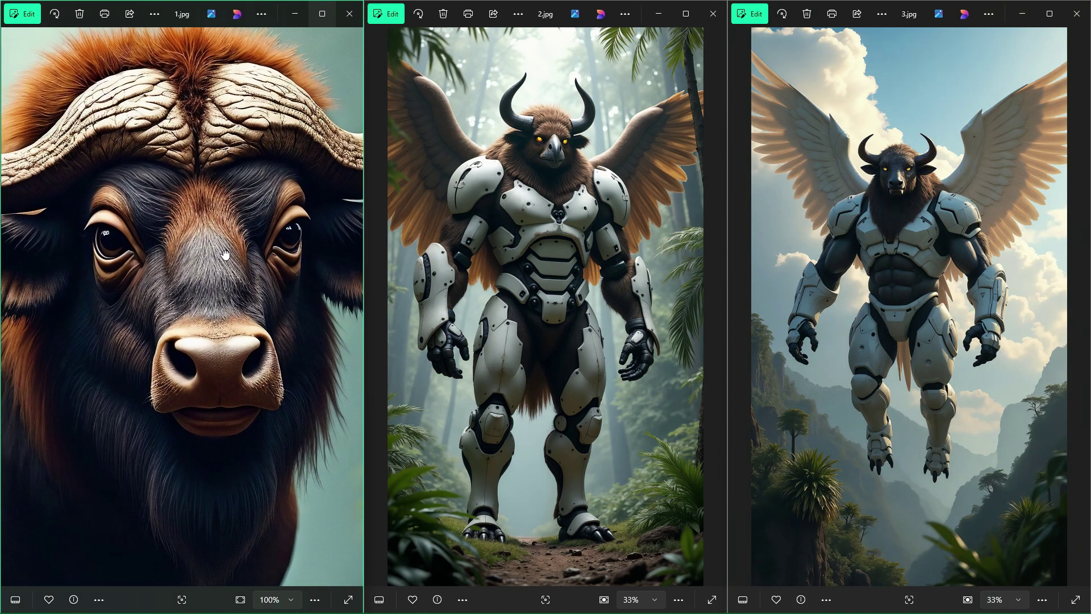
{"action": "double_click", "coordinate": [561, 177]}
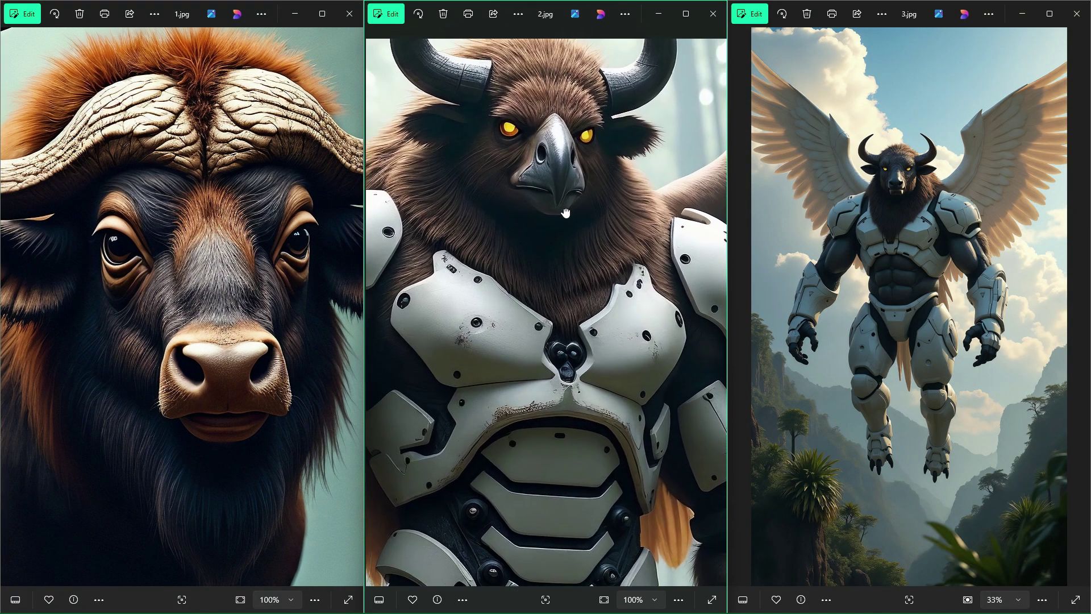
{"action": "double_click", "coordinate": [915, 195]}
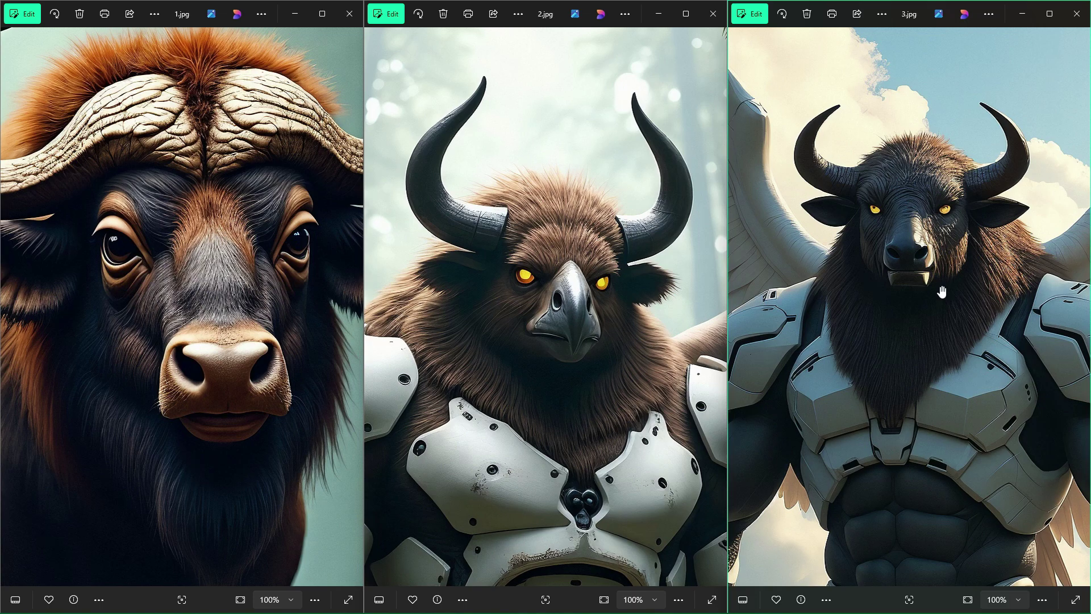
{"action": "key", "text": "alt+F4"}
{"action": "key", "text": "alt+F4"}
{"action": "key", "text": "alt+F4"}
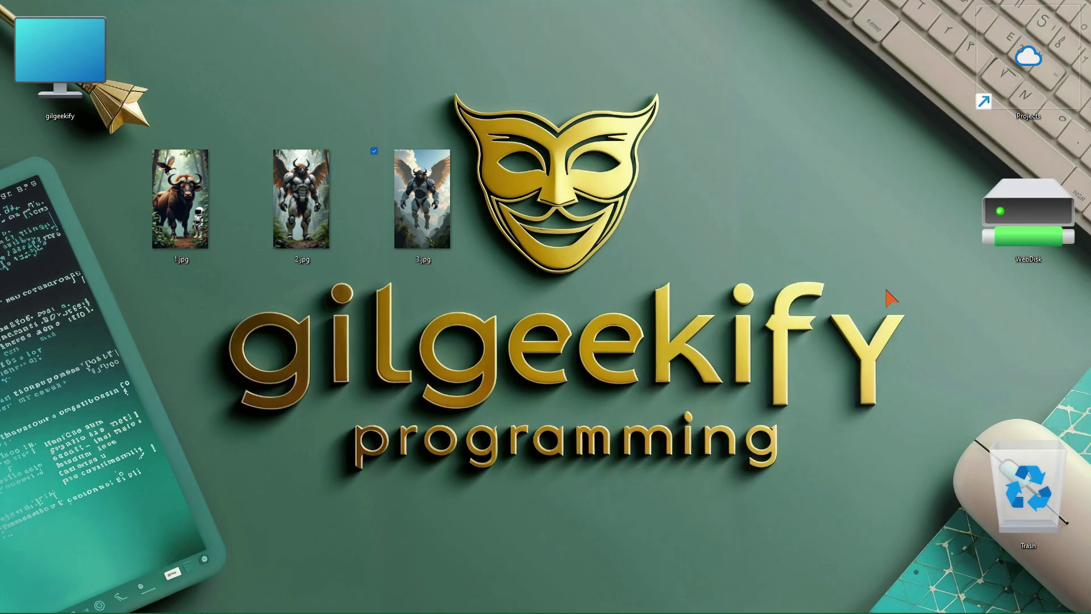
Launch Google Chrome and go to vidu.com.
{"action": "key", "text": "super"}
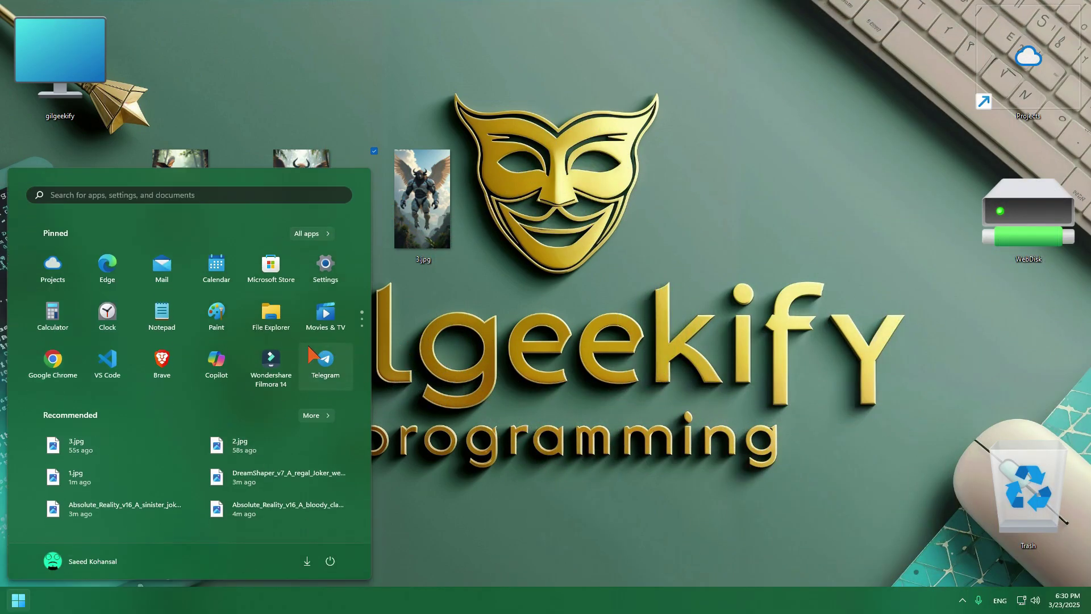
{"action": "left_click", "coordinate": [233, 372]}
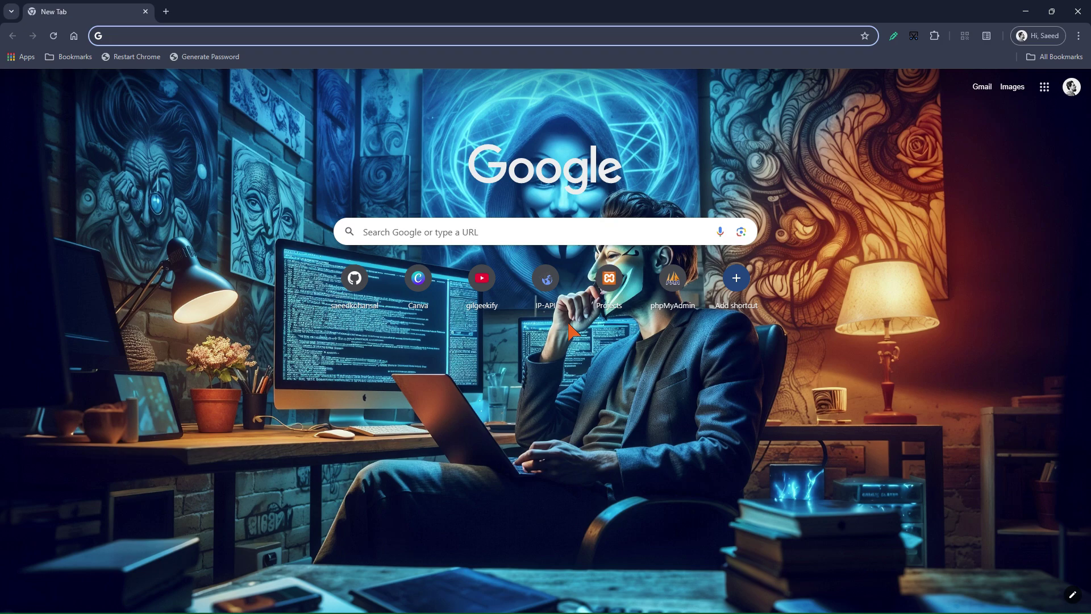
{"action": "type", "text": "vidu"}
{"action": "key", "text": "Return"}
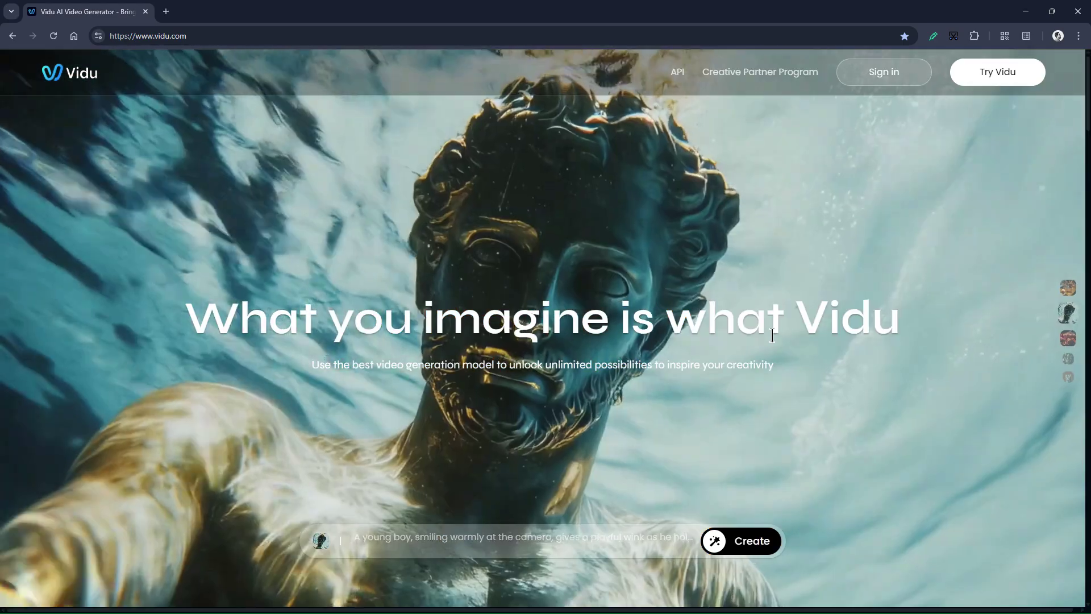
Open the Vidu create page, dismiss the My References announcement, and go to sign-in.
{"action": "double_click", "coordinate": [836, 327]}
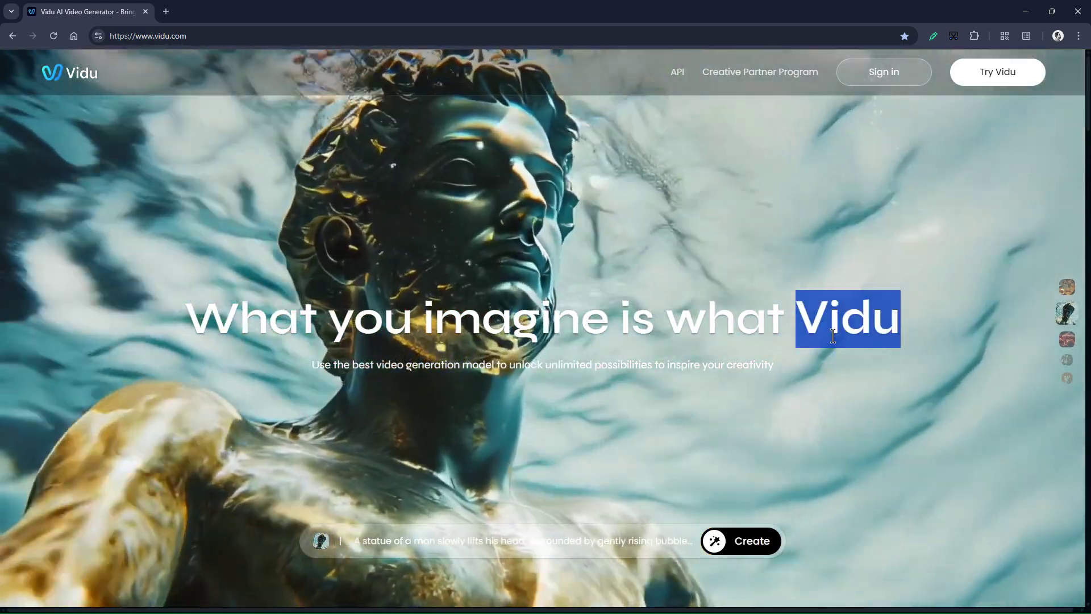
{"action": "left_click", "coordinate": [833, 335]}
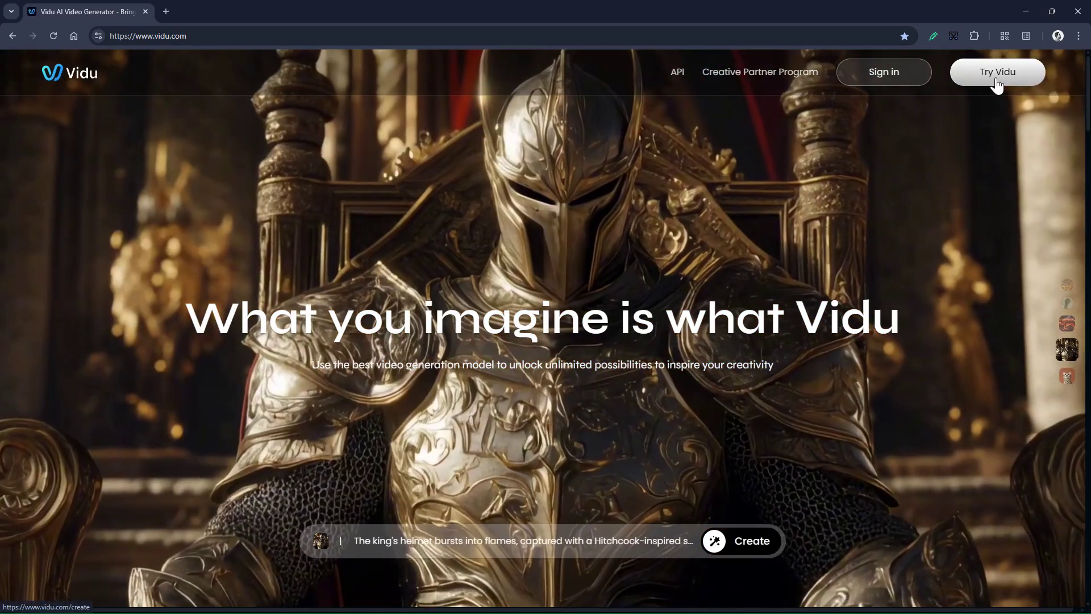
{"action": "left_click", "coordinate": [998, 73]}
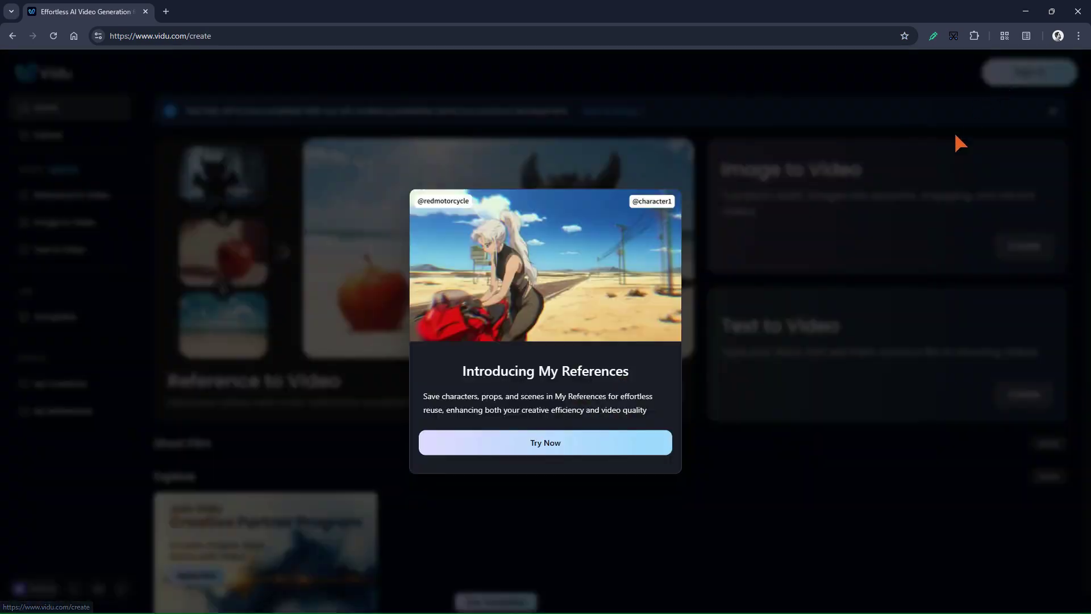
{"action": "left_click", "coordinate": [830, 208]}
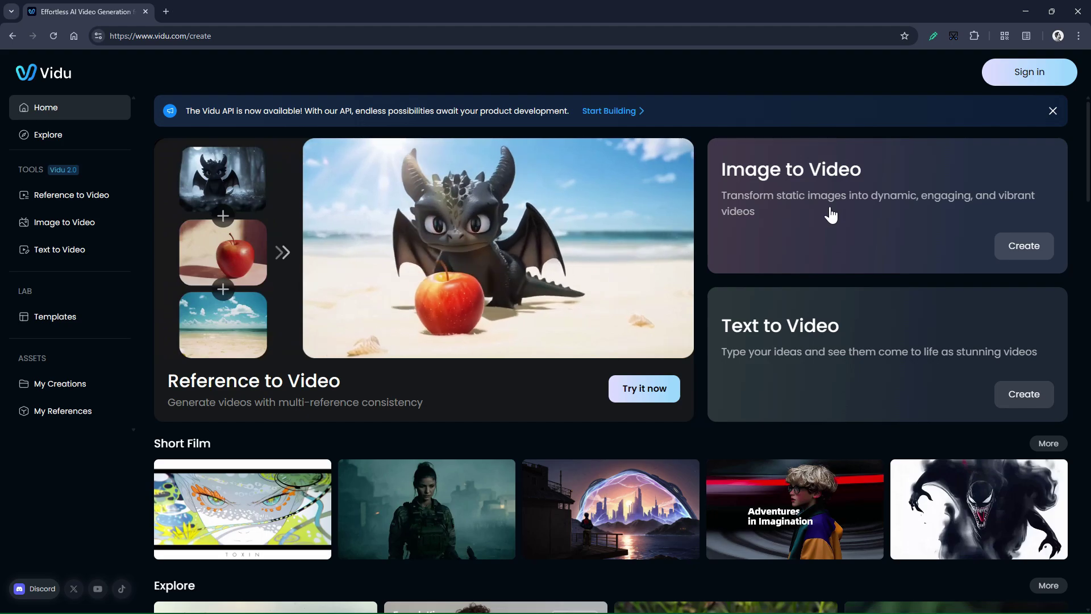
{"action": "left_click", "coordinate": [1020, 73]}
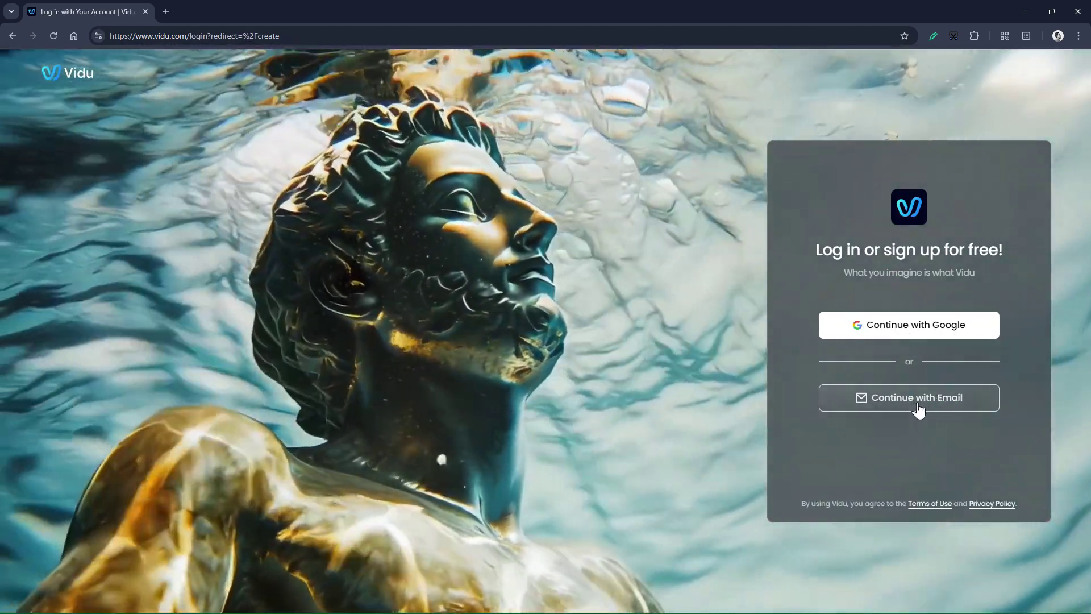
Choose email sign-up on Vidu and load temp-mail.org in a new tab.
{"action": "left_click", "coordinate": [966, 407]}
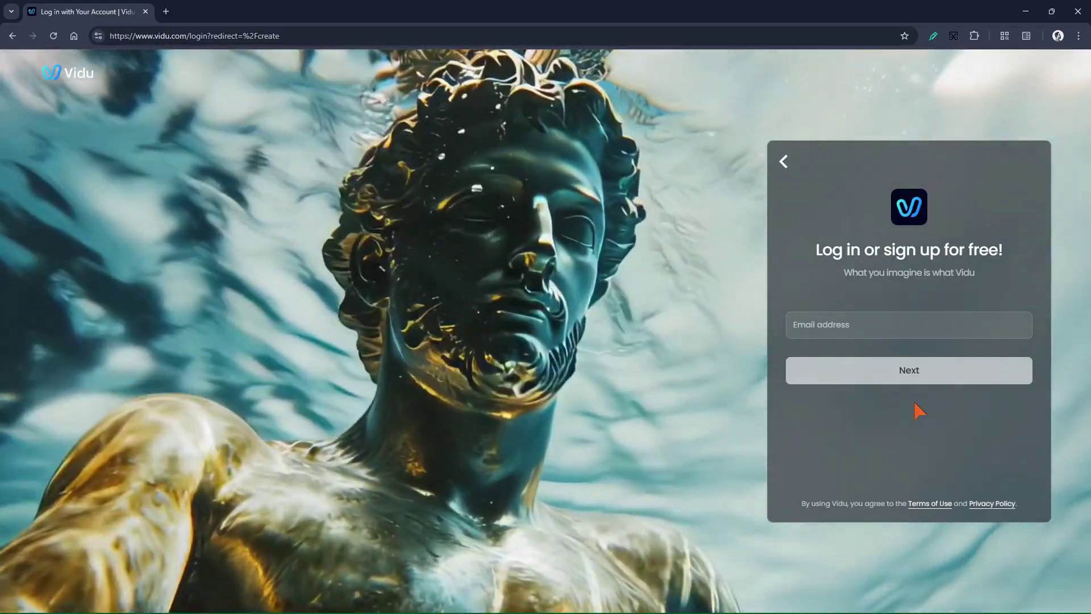
{"action": "key", "text": "ctrl+t"}
{"action": "type", "text": "temp"}
{"action": "key", "text": "Return"}
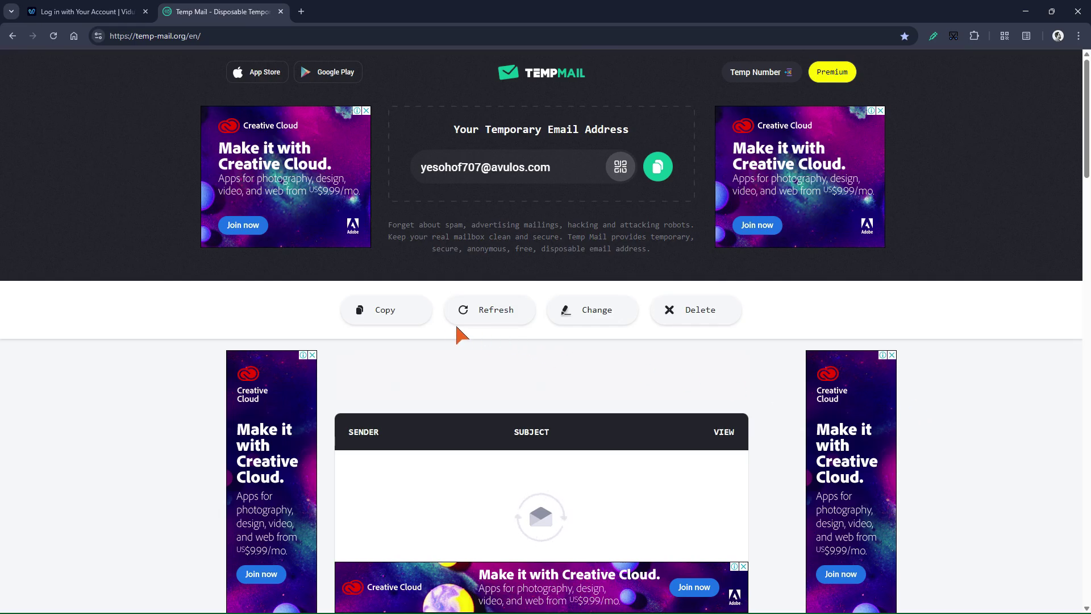
Copy the temporary email address and submit it in Vidu to request a verification code.
{"action": "left_click", "coordinate": [419, 314]}
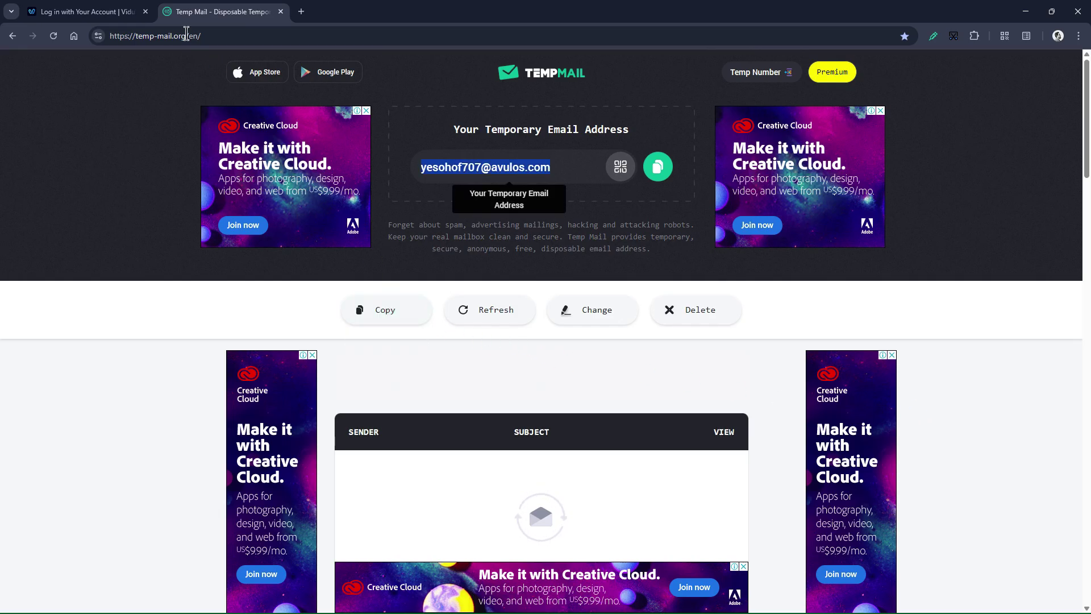
{"action": "left_click", "coordinate": [108, 12]}
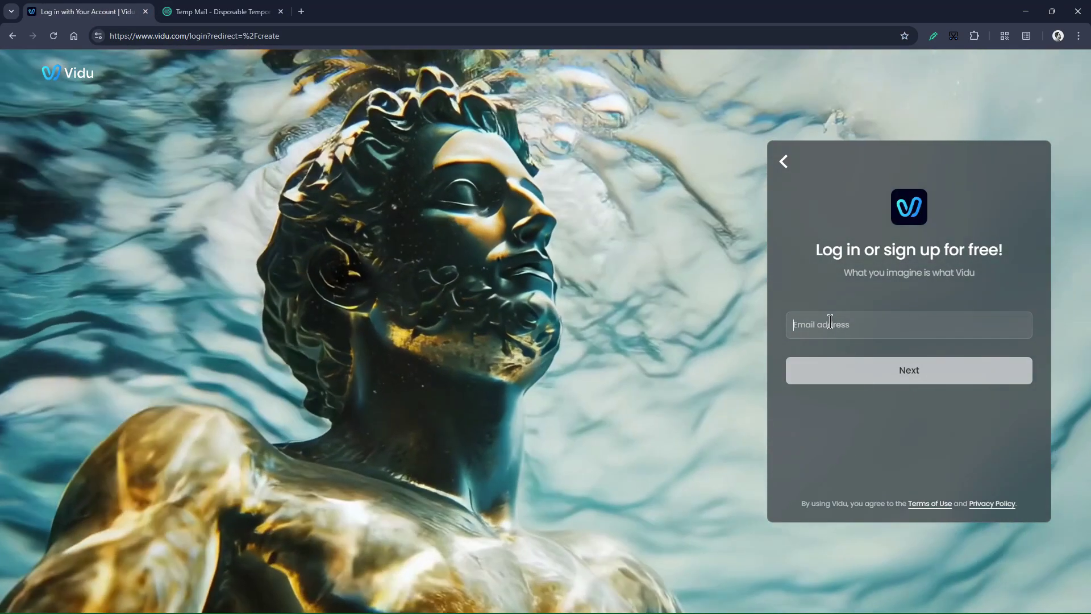
{"action": "key", "text": "ctrl+v"}
{"action": "key", "text": "Return"}
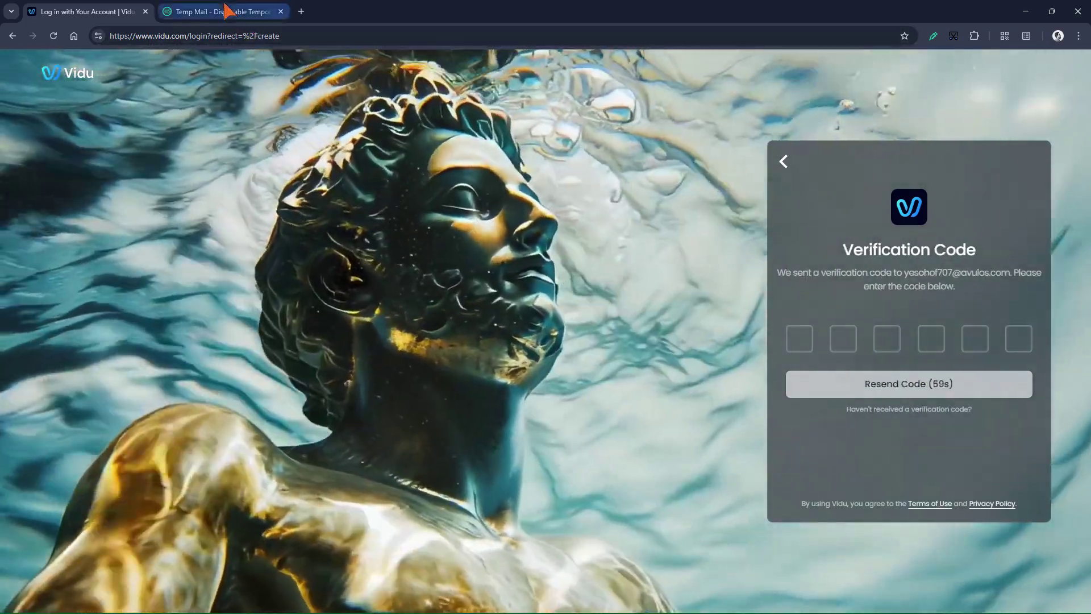
{"action": "left_click", "coordinate": [216, 12]}
Open Vidu's verification email in Temp Mail, copy the 6-digit code, and return to Vidu.
{"action": "scroll", "coordinate": [518, 370], "scroll_direction": "down", "scroll_amount": 1}
{"action": "scroll", "coordinate": [518, 370], "scroll_direction": "down", "scroll_amount": 1}
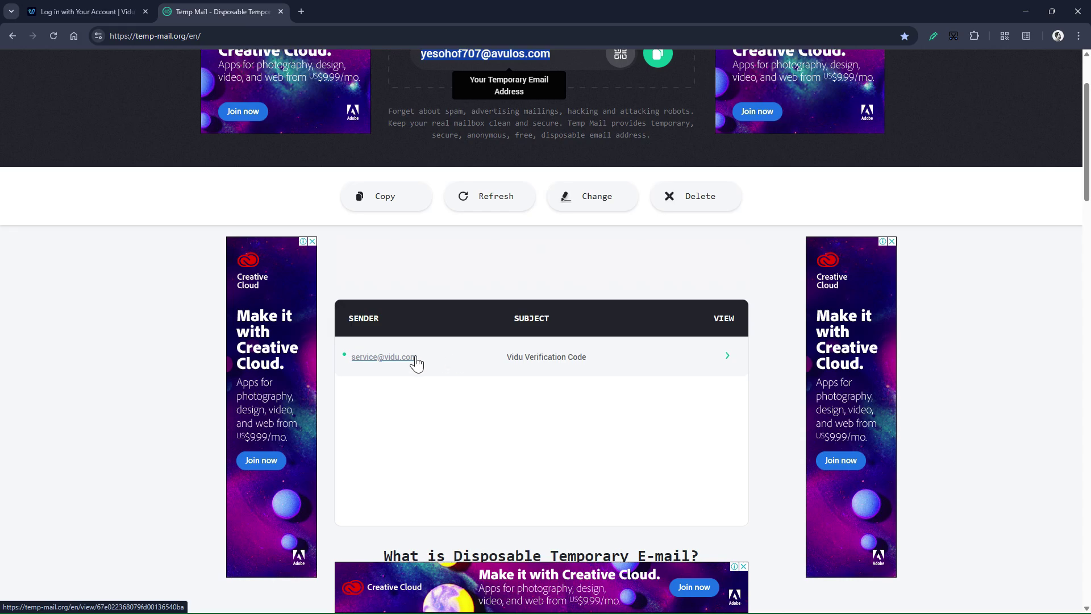
{"action": "left_click", "coordinate": [453, 364]}
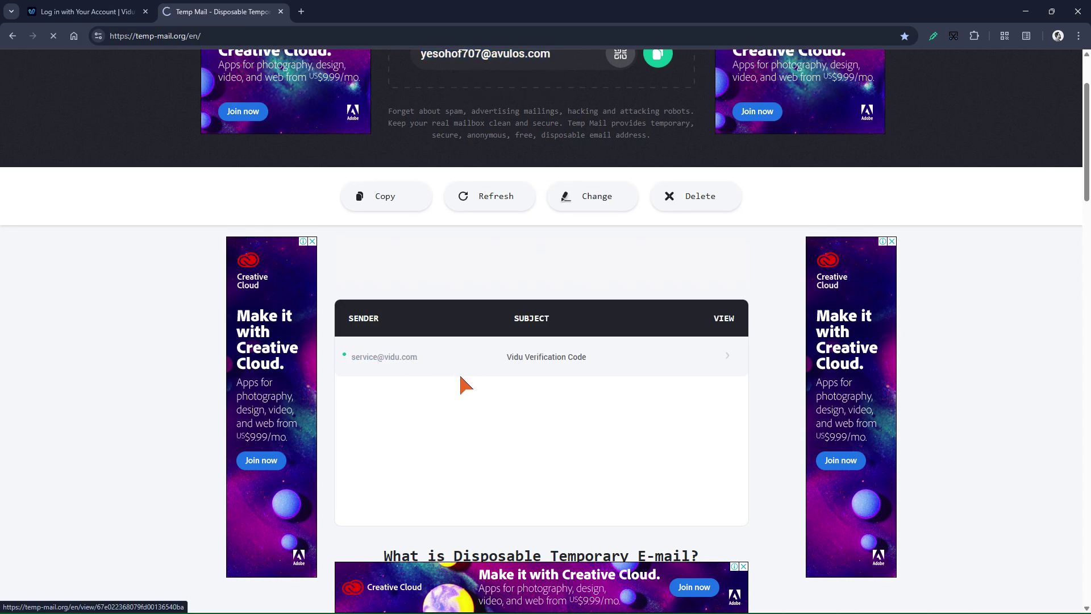
{"action": "scroll", "coordinate": [465, 369], "scroll_direction": "down", "scroll_amount": 6}
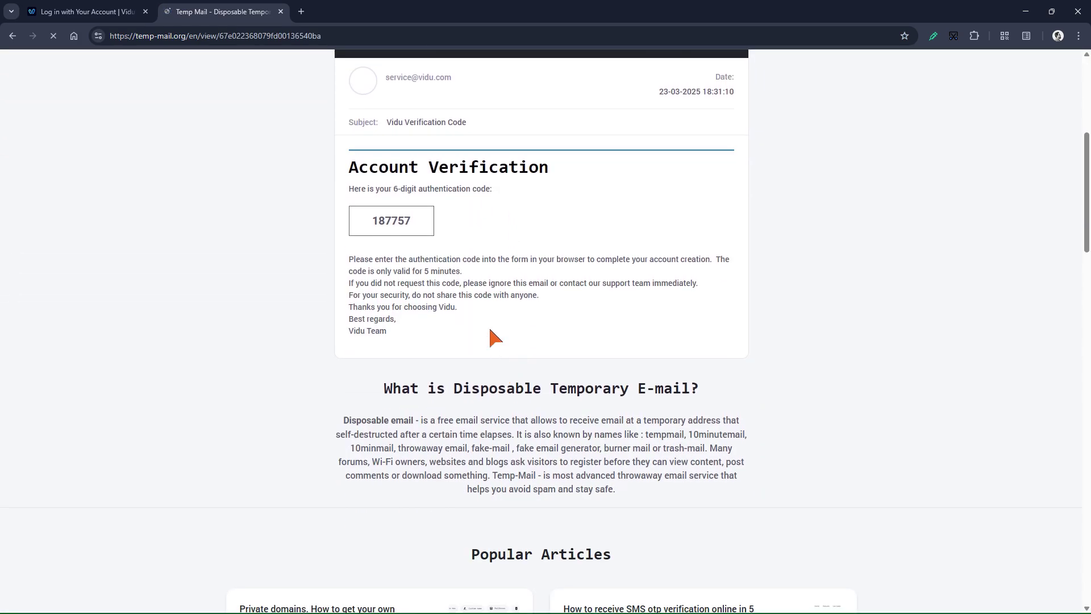
{"action": "double_click", "coordinate": [393, 227]}
{"action": "left_click", "coordinate": [392, 271]}
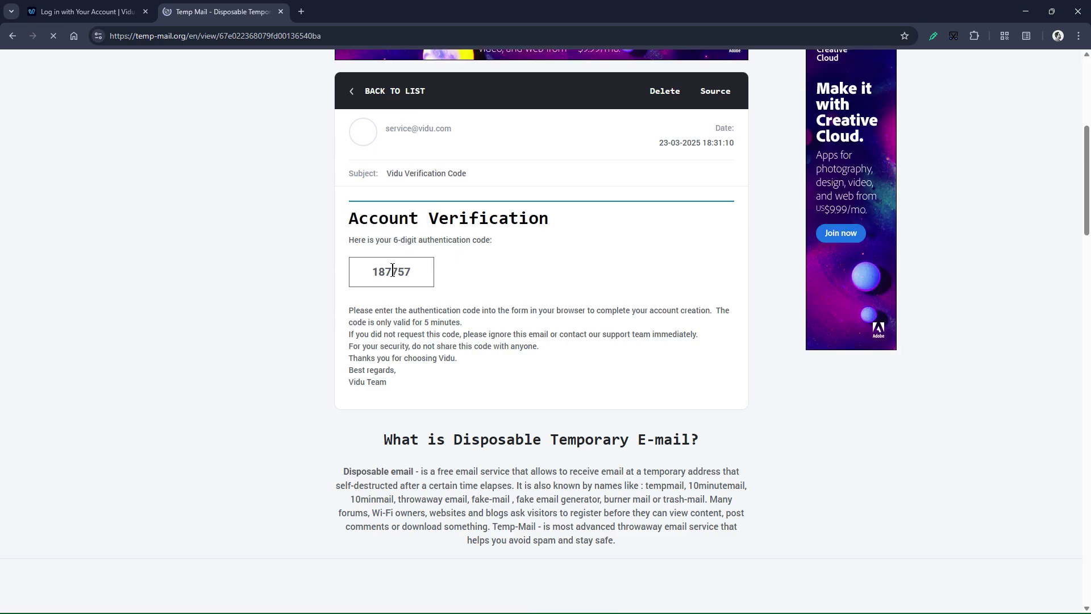
{"action": "left_click", "coordinate": [108, 12]}
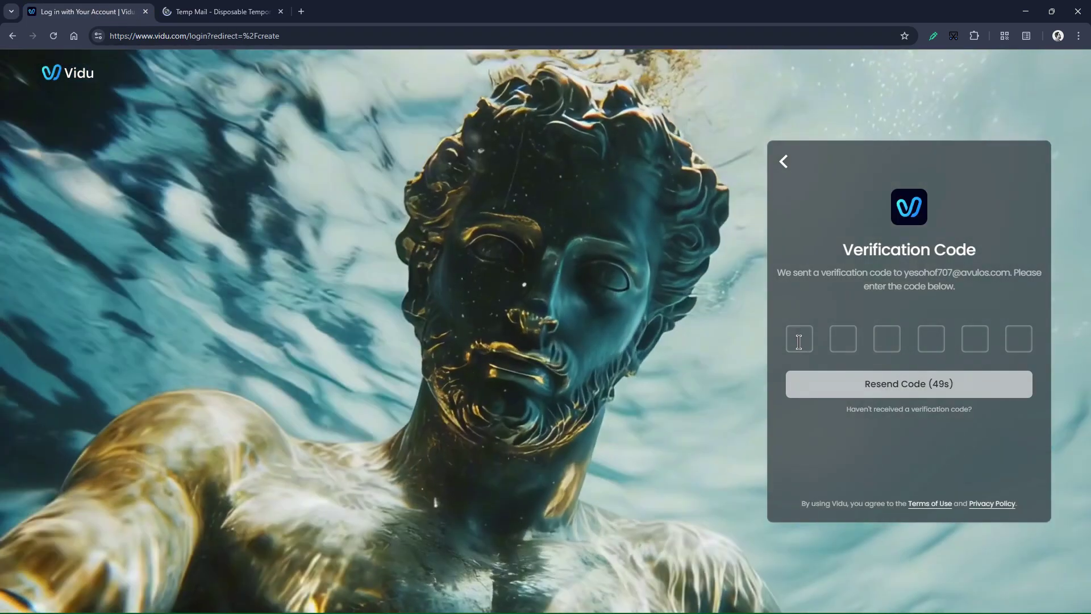
Paste the verification code to log in, then start a new Image to Video creation.
{"action": "left_click", "coordinate": [799, 342]}
{"action": "key", "text": "ctrl+v"}
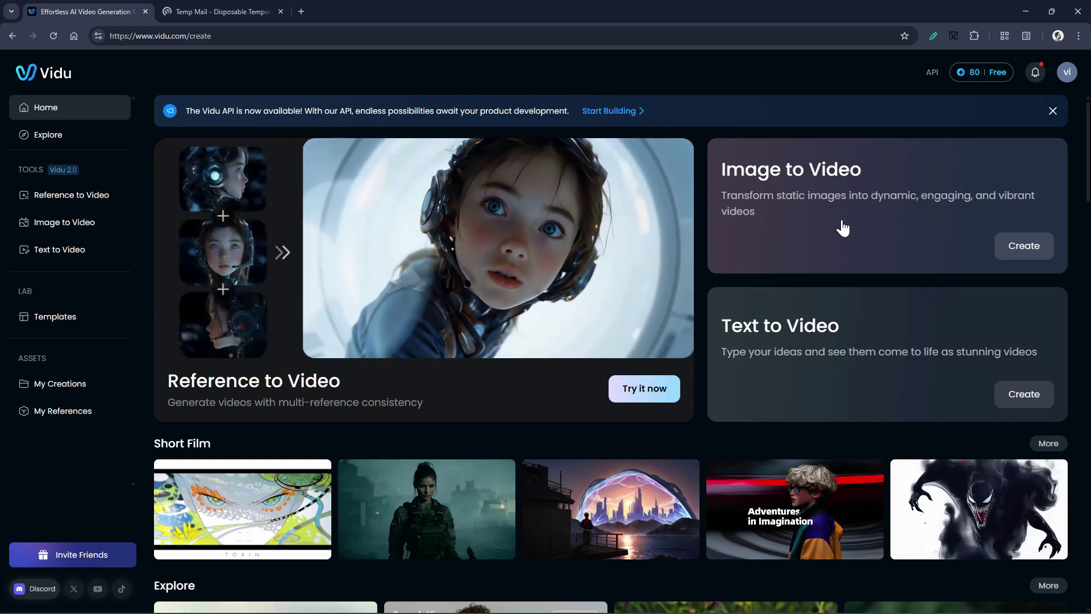
{"action": "left_click", "coordinate": [842, 228]}
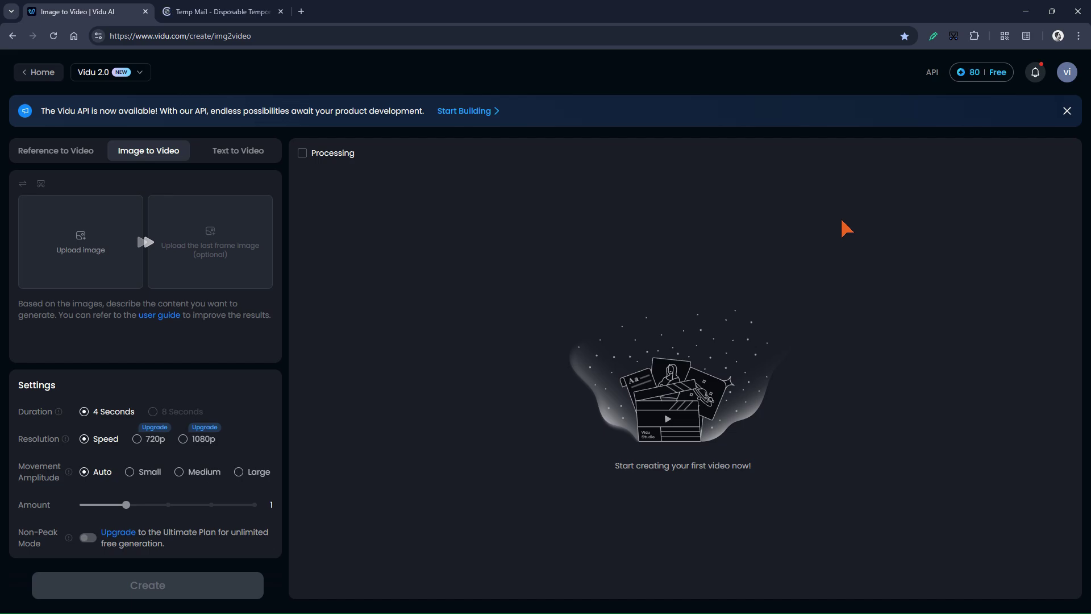
Upload buffalo 1.jpg as the first frame and winged bull 2.jpg as the last frame.
{"action": "left_click", "coordinate": [1066, 112]}
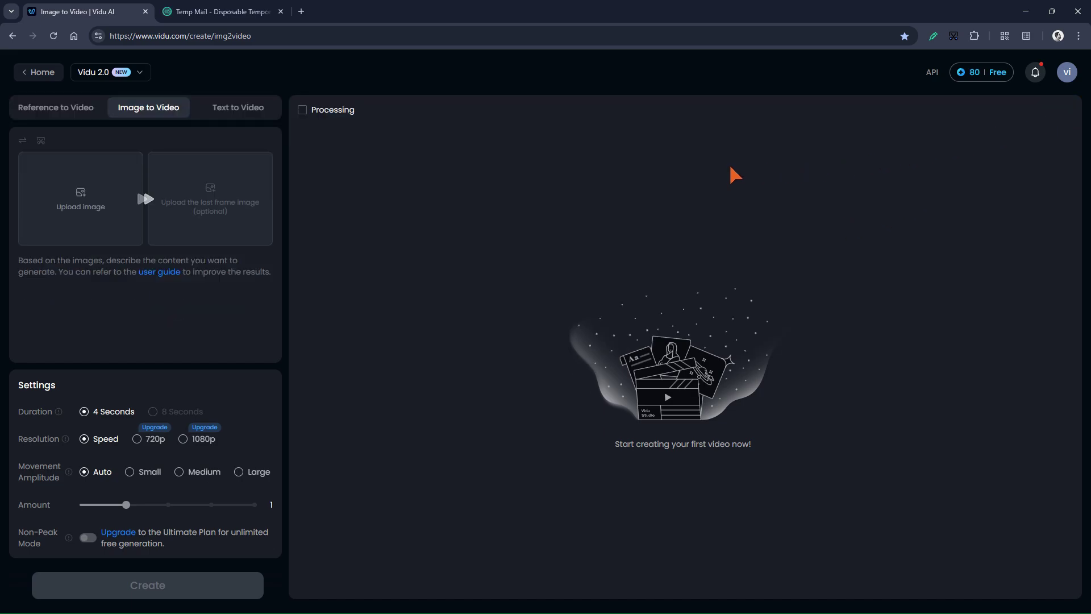
{"action": "left_click", "coordinate": [108, 204]}
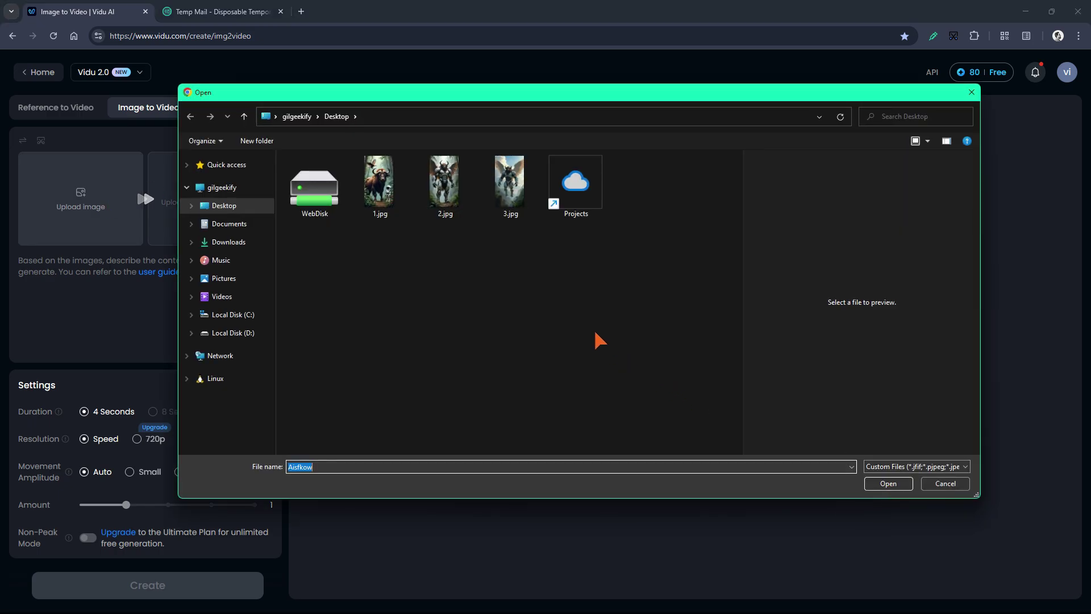
{"action": "double_click", "coordinate": [382, 206]}
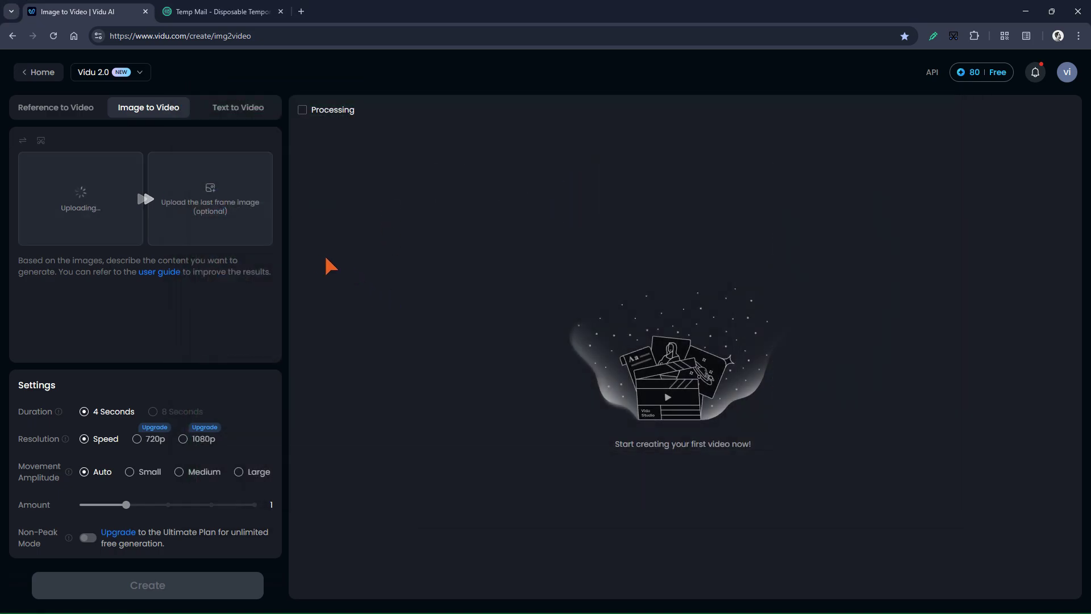
{"action": "left_click", "coordinate": [253, 228]}
{"action": "left_click", "coordinate": [457, 208]}
{"action": "double_click", "coordinate": [458, 208]}
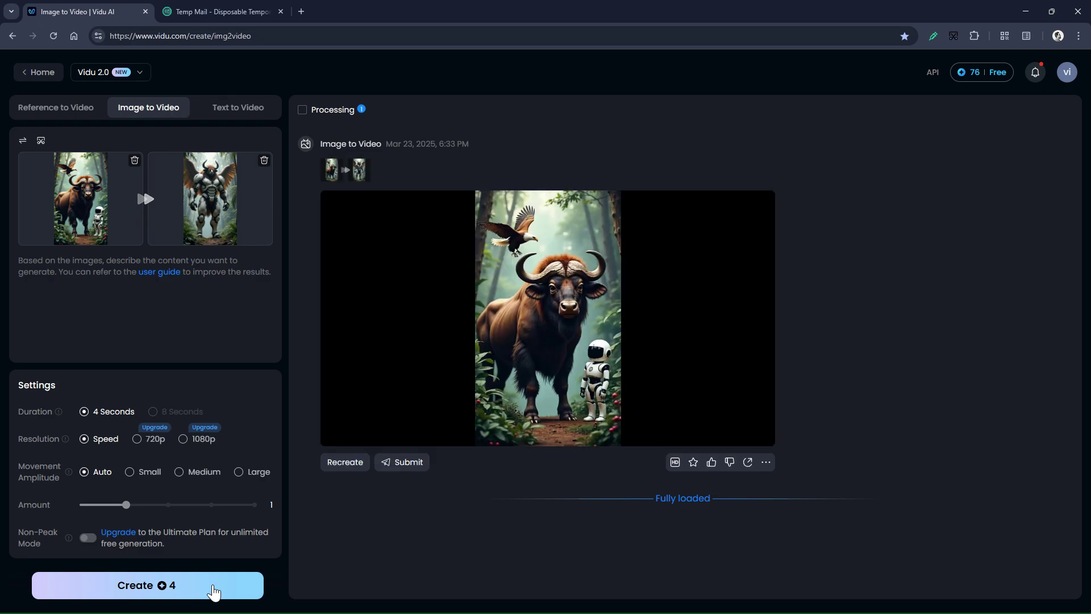
Play the first clip, then generate a second clip from the same two frames.
{"action": "left_click", "coordinate": [667, 312]}
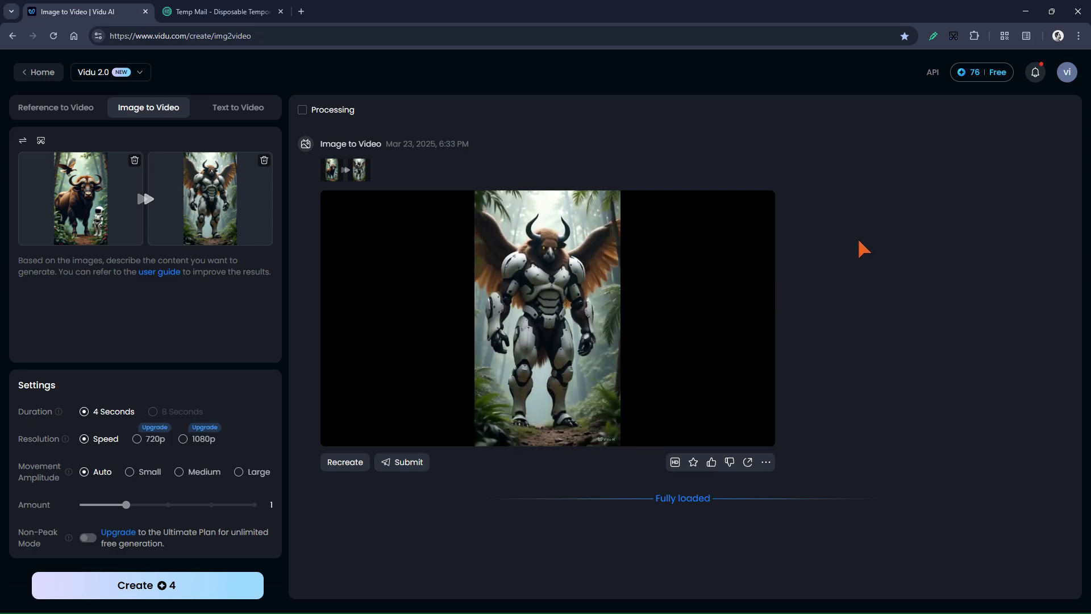
{"action": "left_click", "coordinate": [216, 583]}
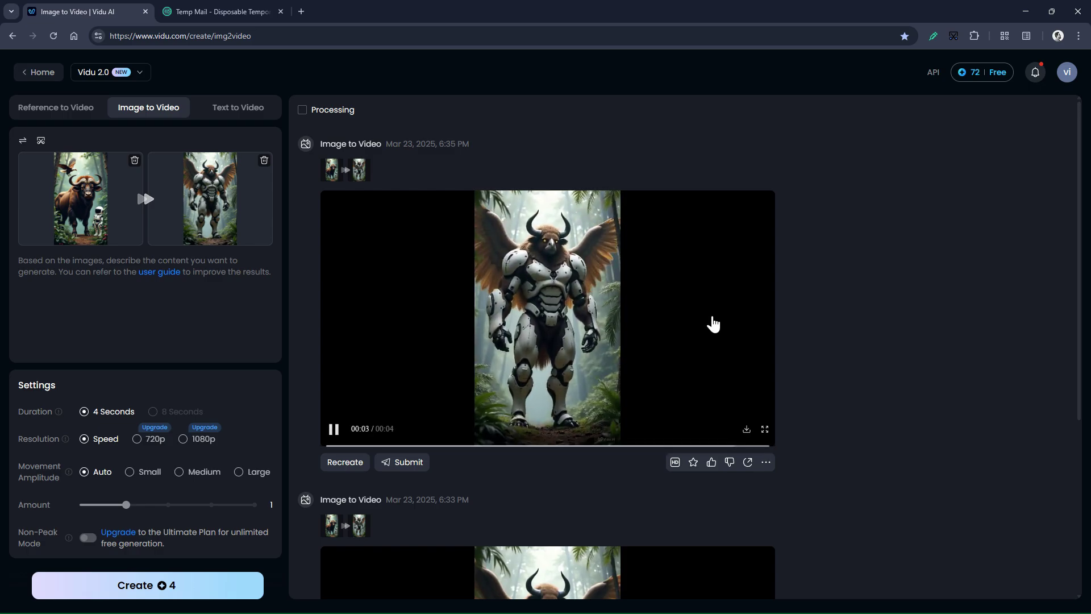
{"action": "scroll", "coordinate": [845, 395], "scroll_direction": "down", "scroll_amount": 5}
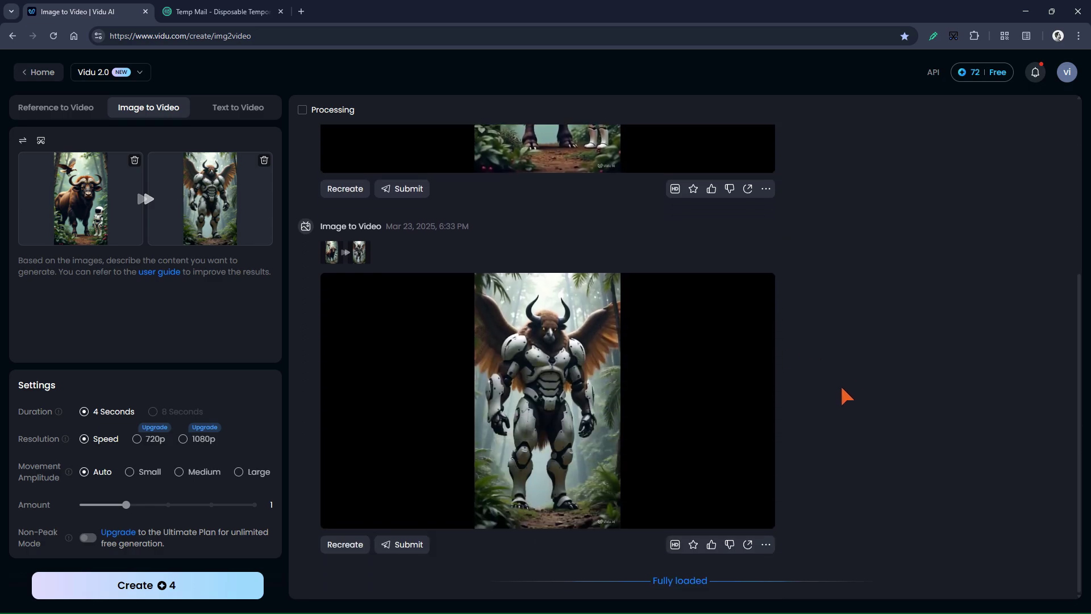
Upscale the generated clip to HD and watch the HD result full screen.
{"action": "left_click", "coordinate": [675, 545]}
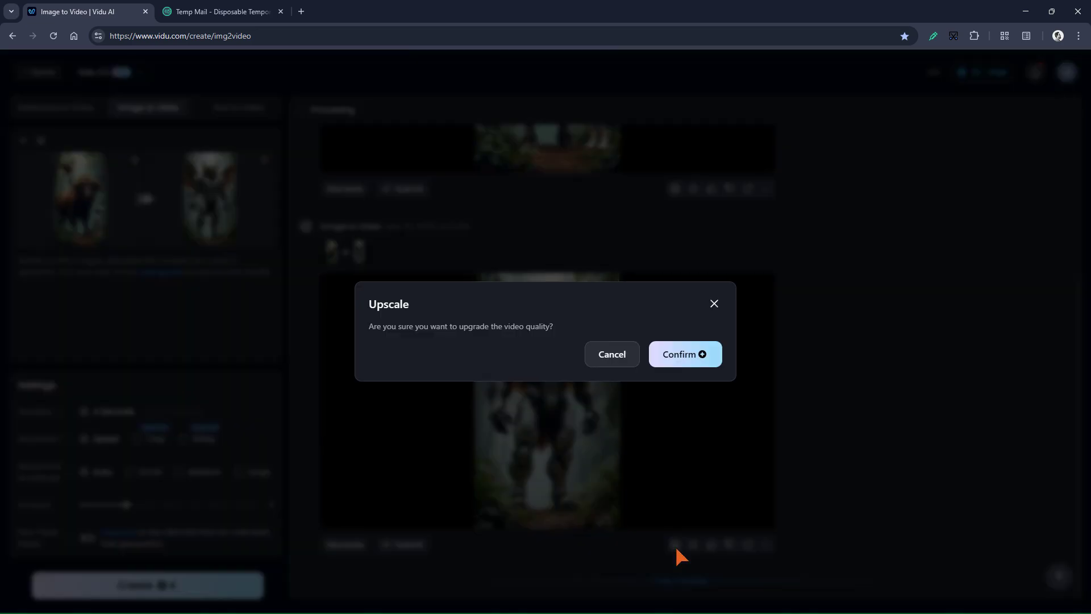
{"action": "left_click", "coordinate": [689, 364]}
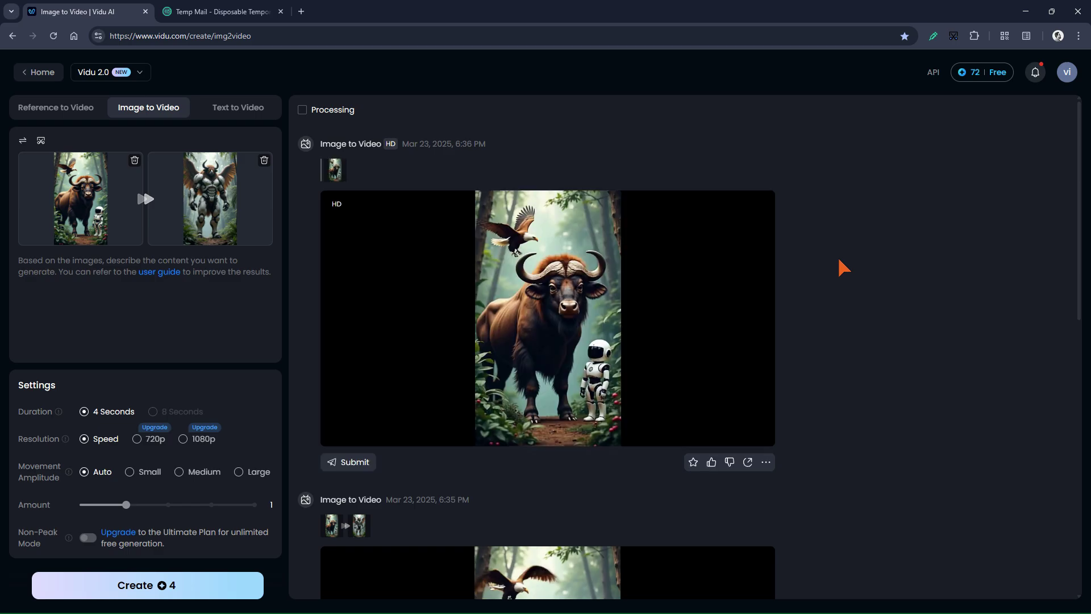
{"action": "mouse_move", "coordinate": [714, 314]}
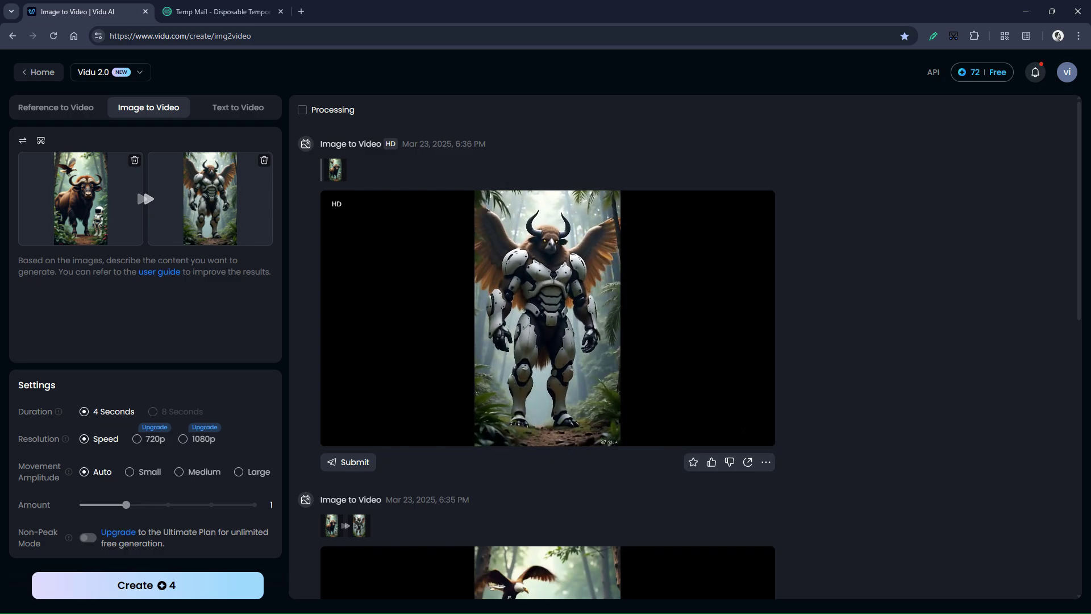
{"action": "left_click", "coordinate": [737, 311]}
{"action": "double_click", "coordinate": [646, 316]}
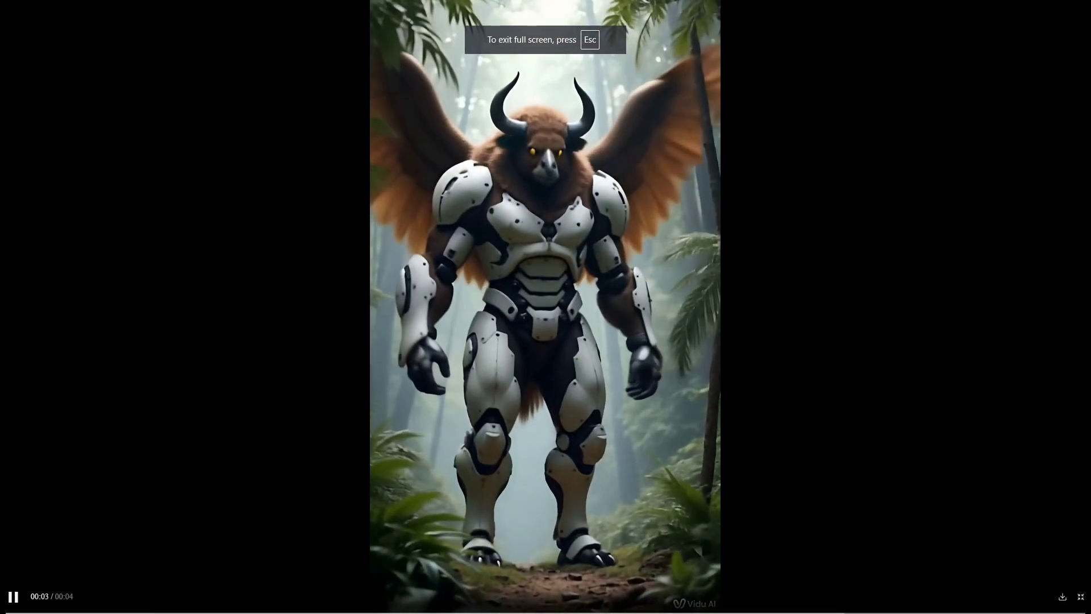
{"action": "left_click", "coordinate": [804, 294]}
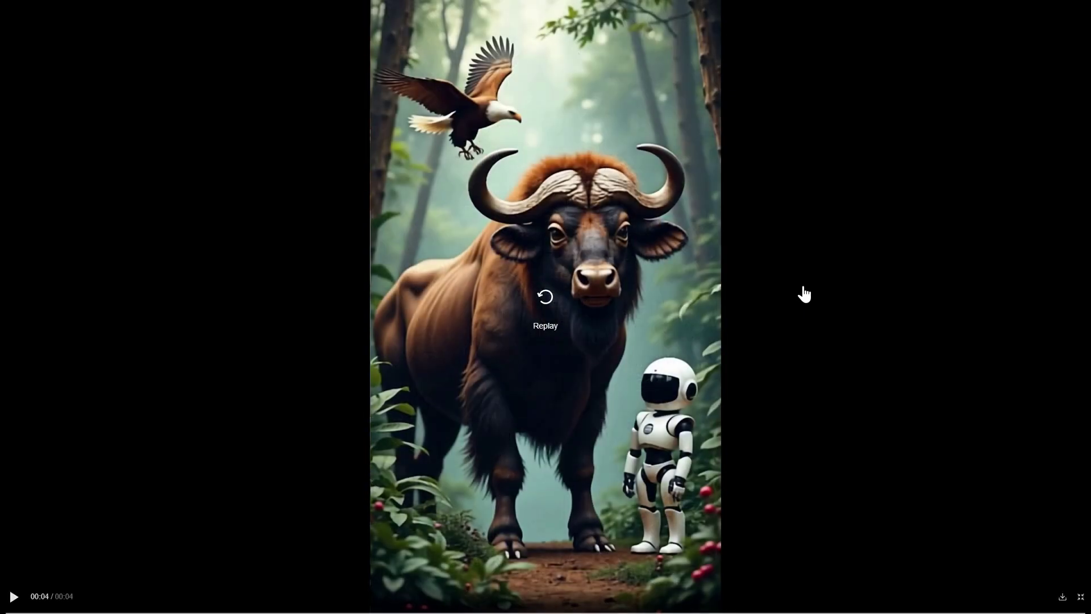
{"action": "key", "text": "Escape"}
{"action": "key", "text": "Escape"}
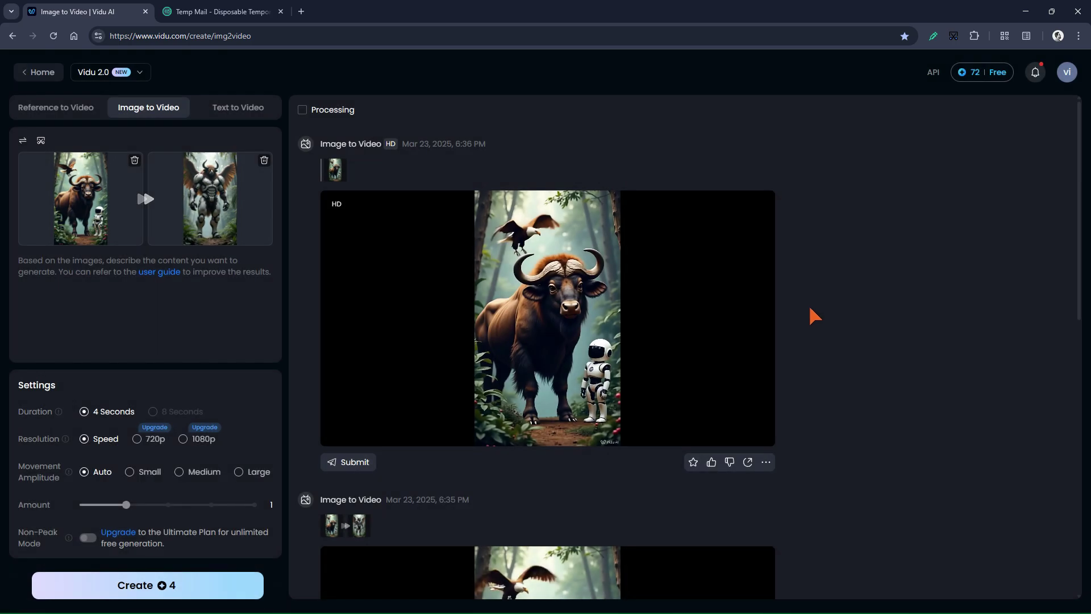
{"action": "mouse_move", "coordinate": [714, 390]}
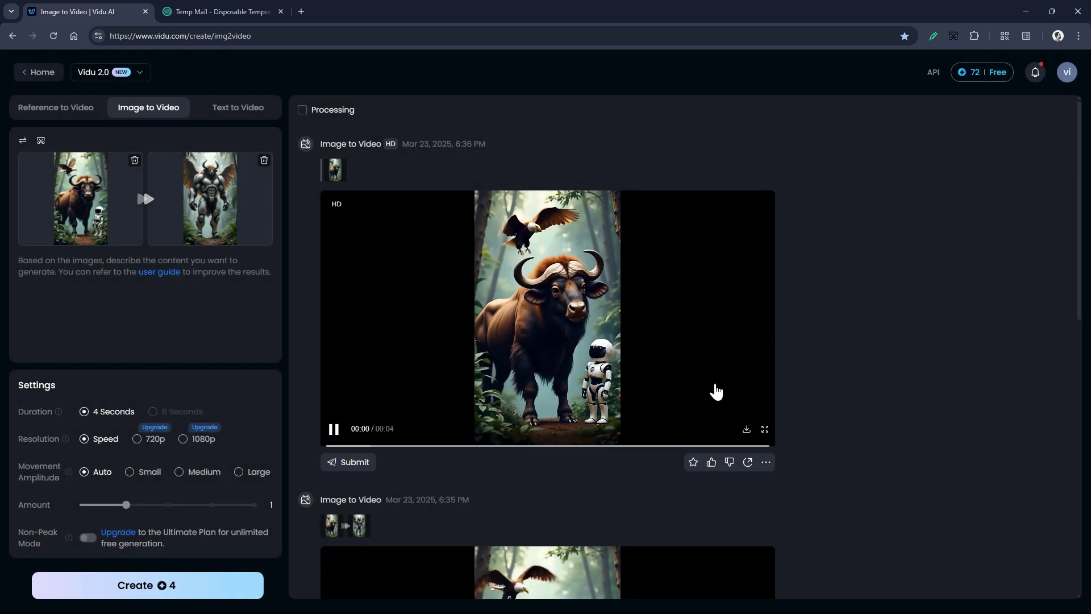
{"action": "left_click_drag", "start_coordinate": [746, 431], "coordinate": [854, 407]}
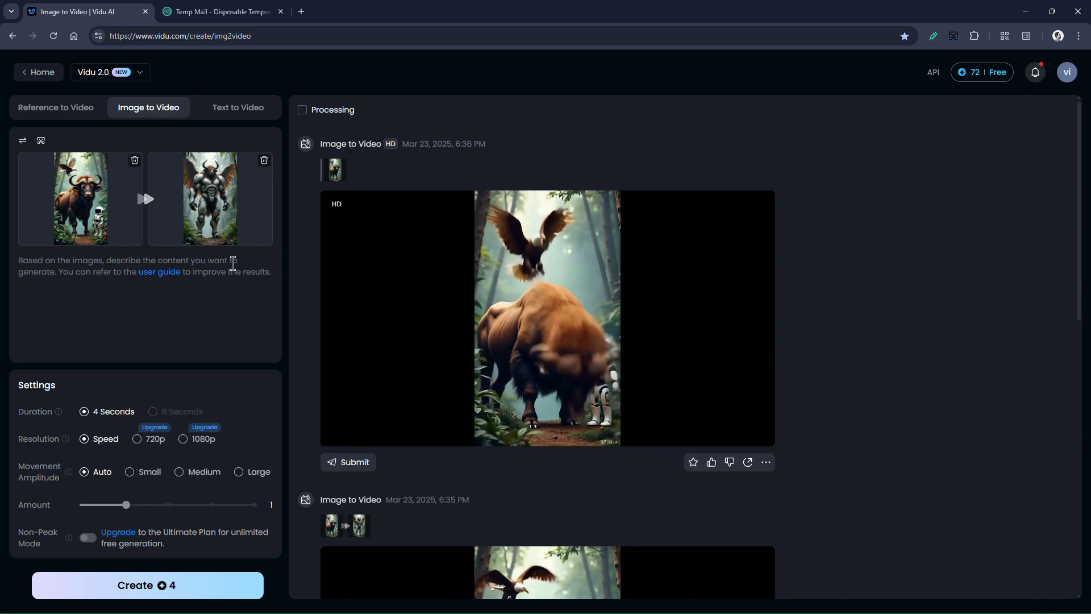
Replace both frames, using 2.jpg as the first frame and 3.jpg as the last.
{"action": "left_click", "coordinate": [264, 163]}
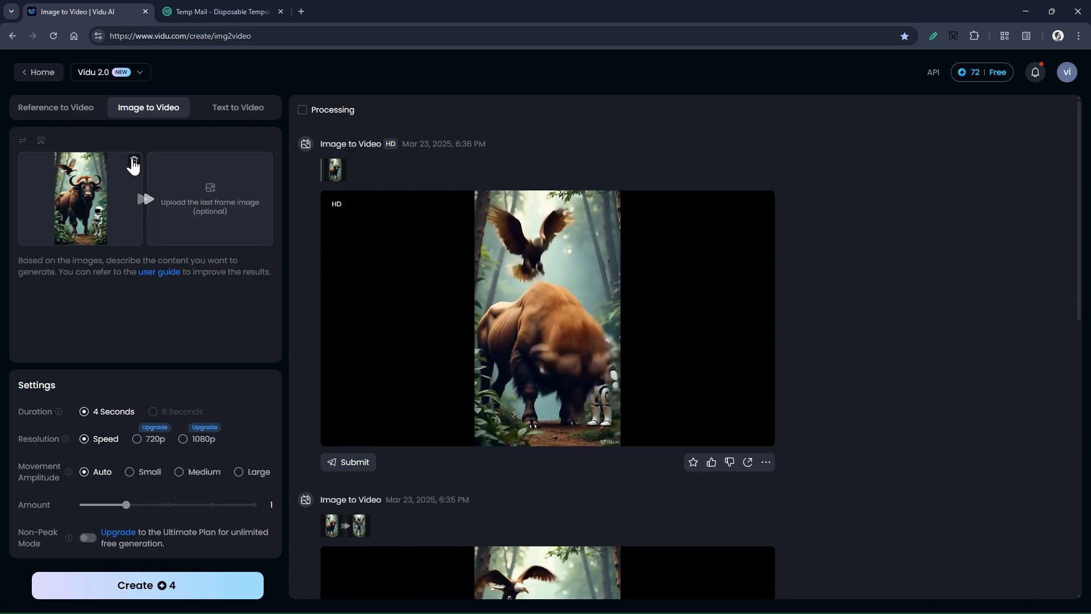
{"action": "left_click", "coordinate": [135, 161]}
{"action": "left_click", "coordinate": [121, 221]}
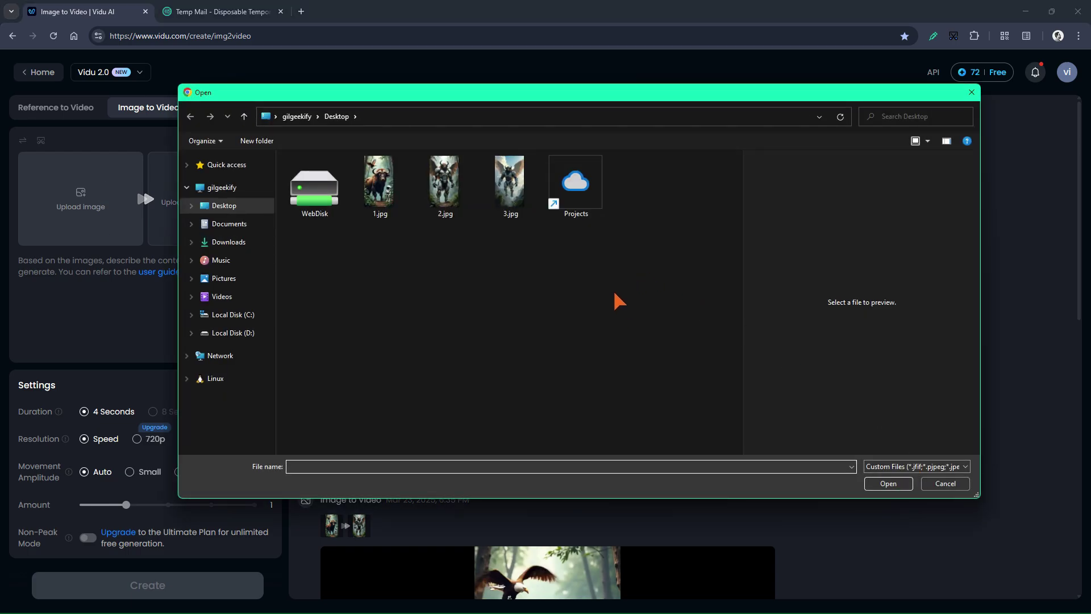
{"action": "left_click", "coordinate": [459, 195]}
{"action": "double_click", "coordinate": [459, 194]}
{"action": "left_click", "coordinate": [236, 217]}
{"action": "left_click", "coordinate": [510, 181]}
{"action": "double_click", "coordinate": [510, 180]}
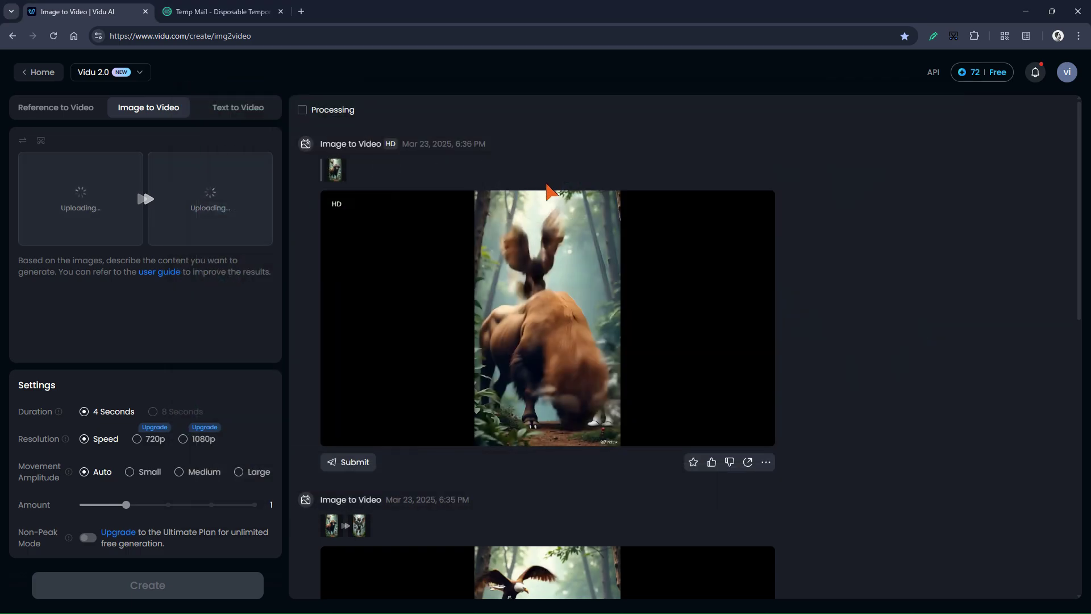
Enter the prompt 'fly in the air' and generate the clip.
{"action": "left_click", "coordinate": [230, 280]}
{"action": "type", "text": "fly in the air"}
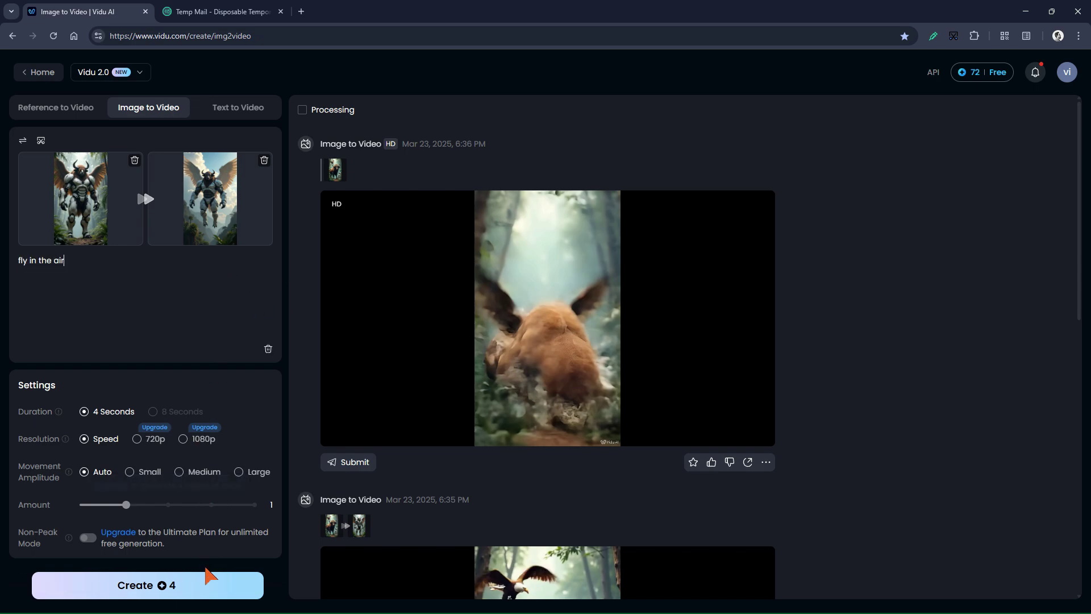
{"action": "left_click", "coordinate": [207, 579]}
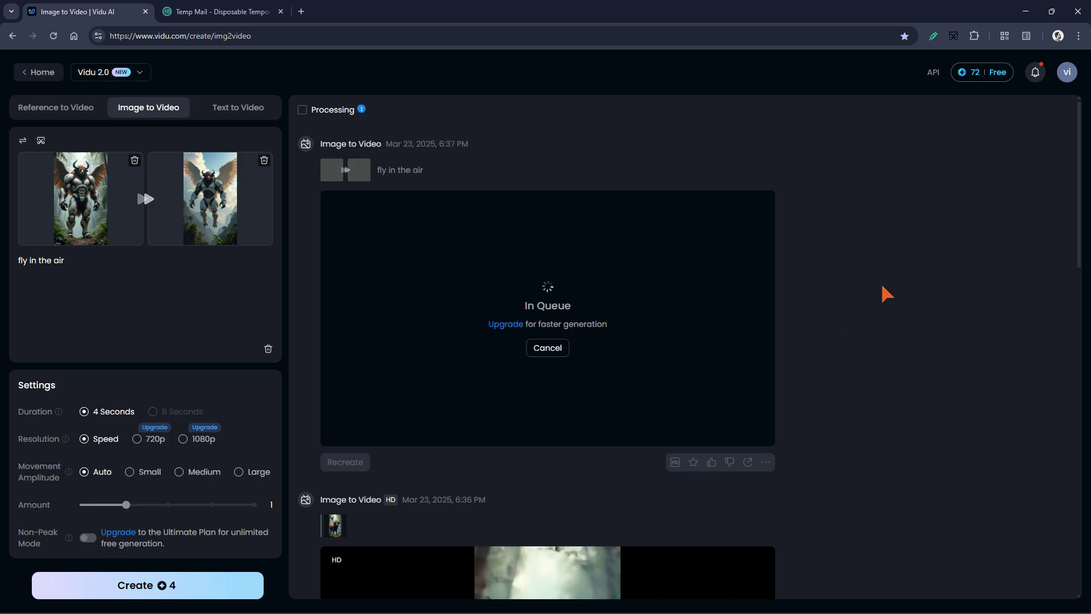
Clear the prompt, generate another clip without it, and scroll to review both results.
{"action": "key", "text": "ctrl+a"}
{"action": "key", "text": "BackSpace"}
{"action": "left_click", "coordinate": [204, 588]}
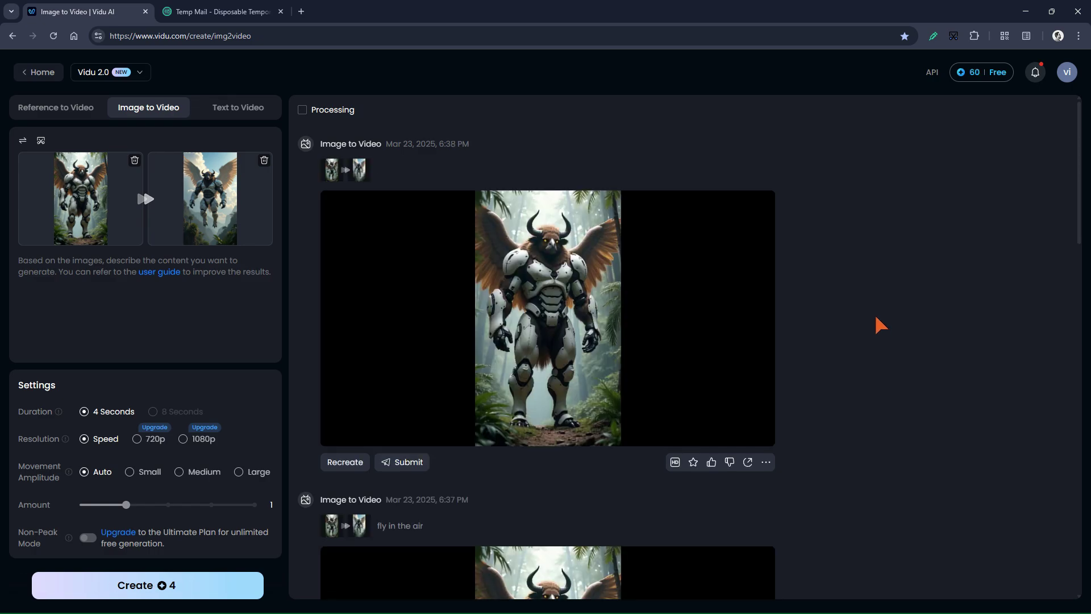
{"action": "scroll", "coordinate": [876, 318], "scroll_direction": "down", "scroll_amount": 6}
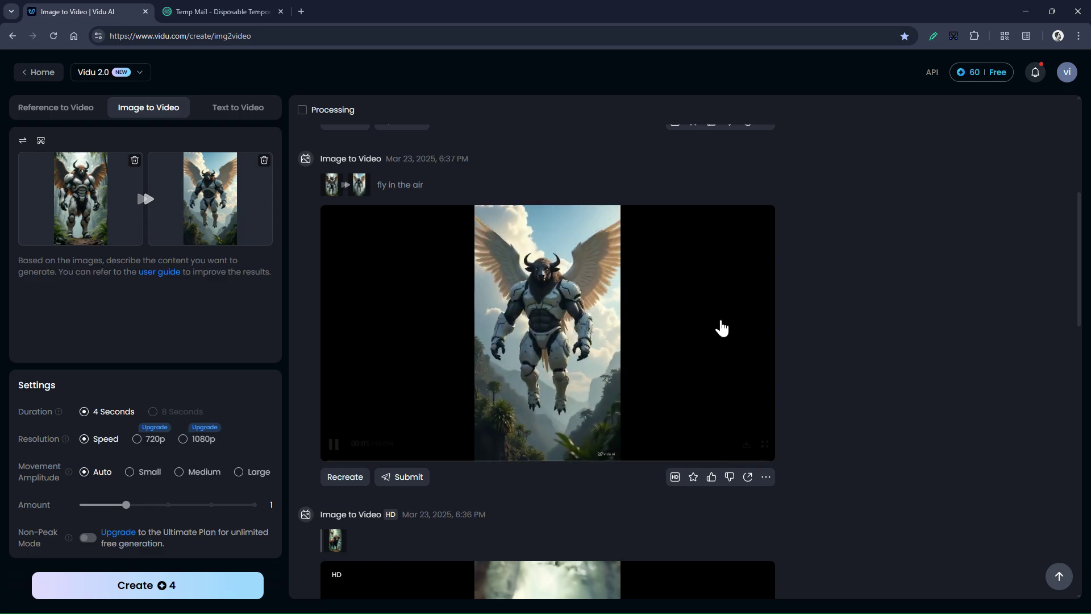
{"action": "scroll", "coordinate": [717, 325], "scroll_direction": "up", "scroll_amount": 6}
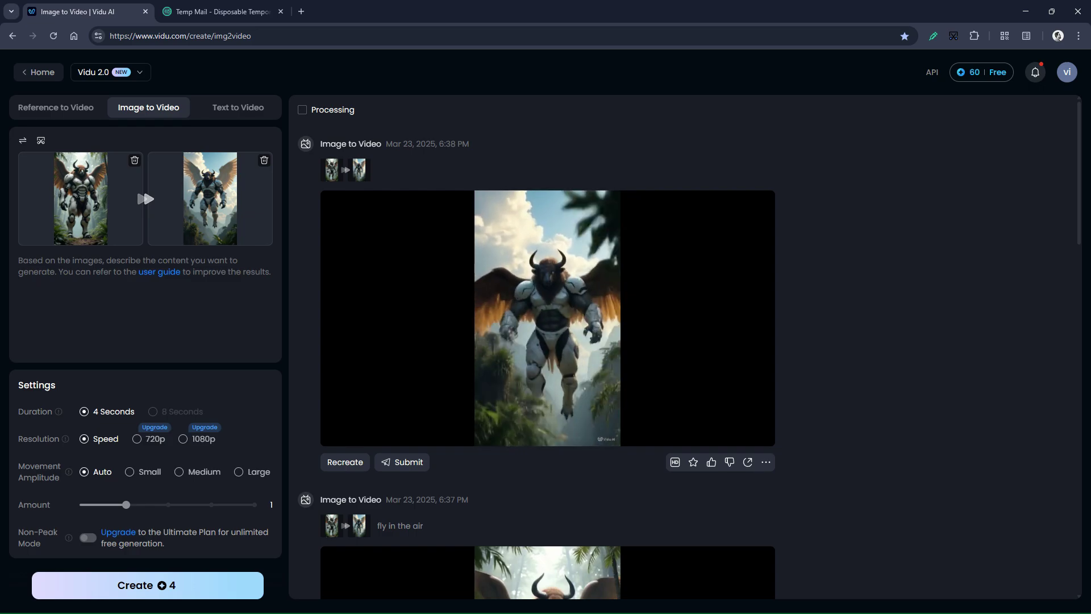
{"action": "scroll", "coordinate": [693, 335], "scroll_direction": "down", "scroll_amount": 8}
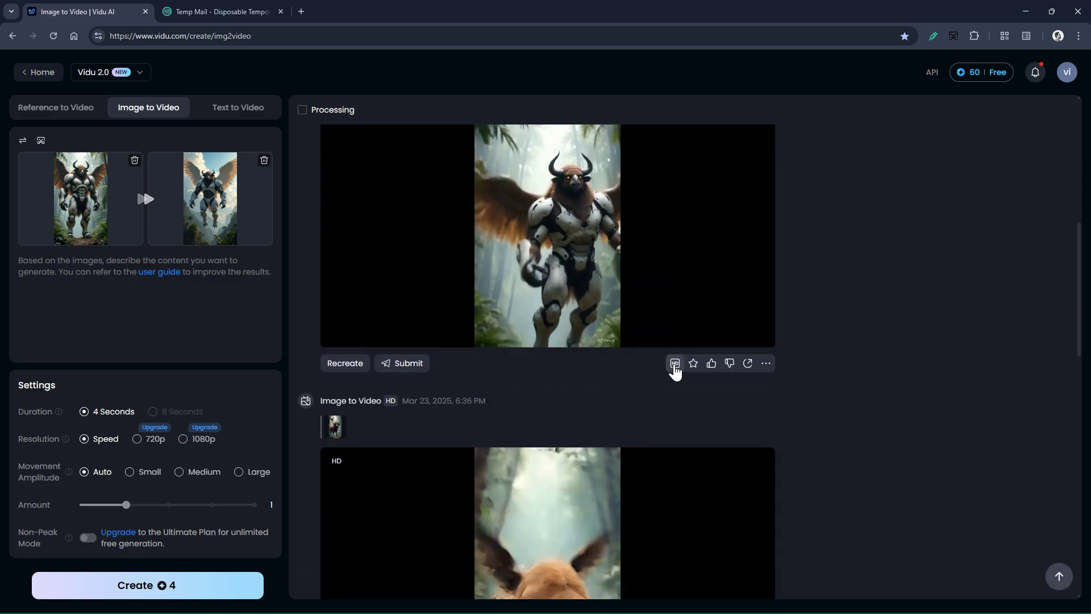
Upscale the 'fly in the air' clip to HD and play the result.
{"action": "left_click", "coordinate": [675, 364]}
{"action": "left_click", "coordinate": [681, 355]}
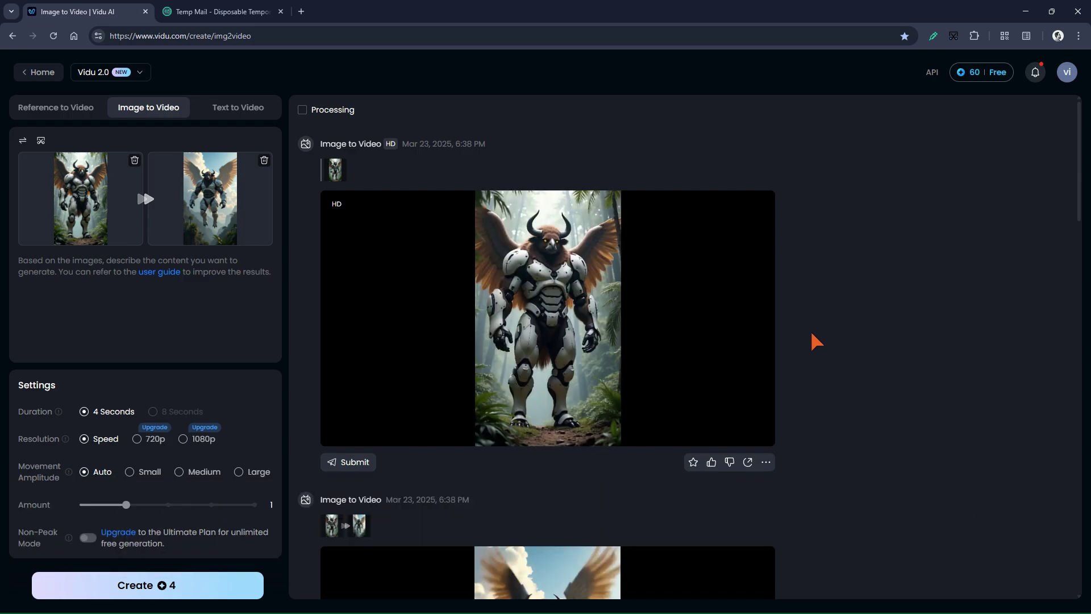
{"action": "left_click", "coordinate": [671, 313]}
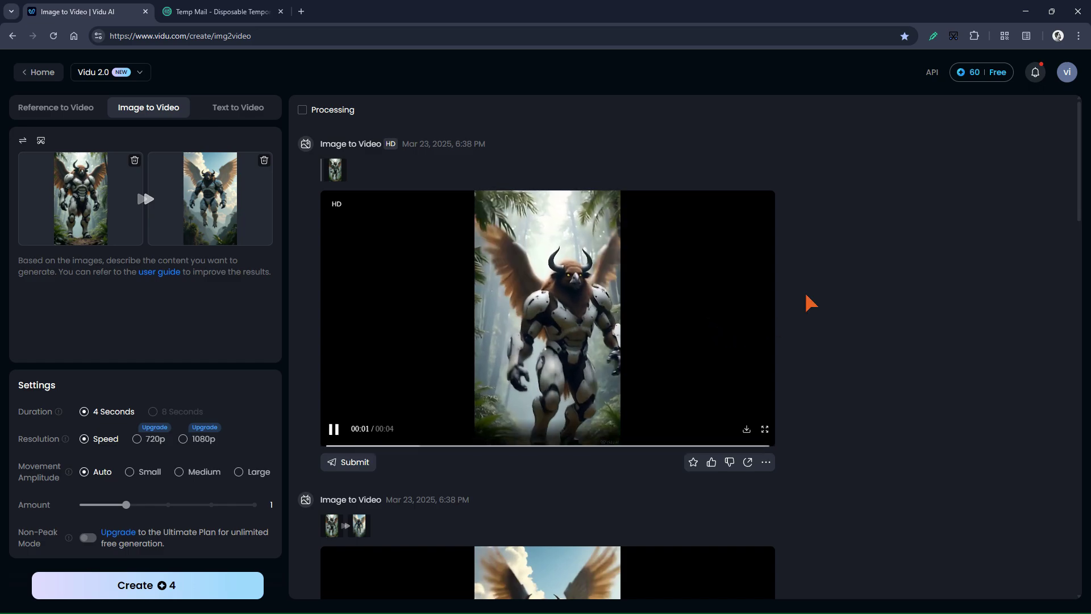
{"action": "left_click", "coordinate": [977, 78]}
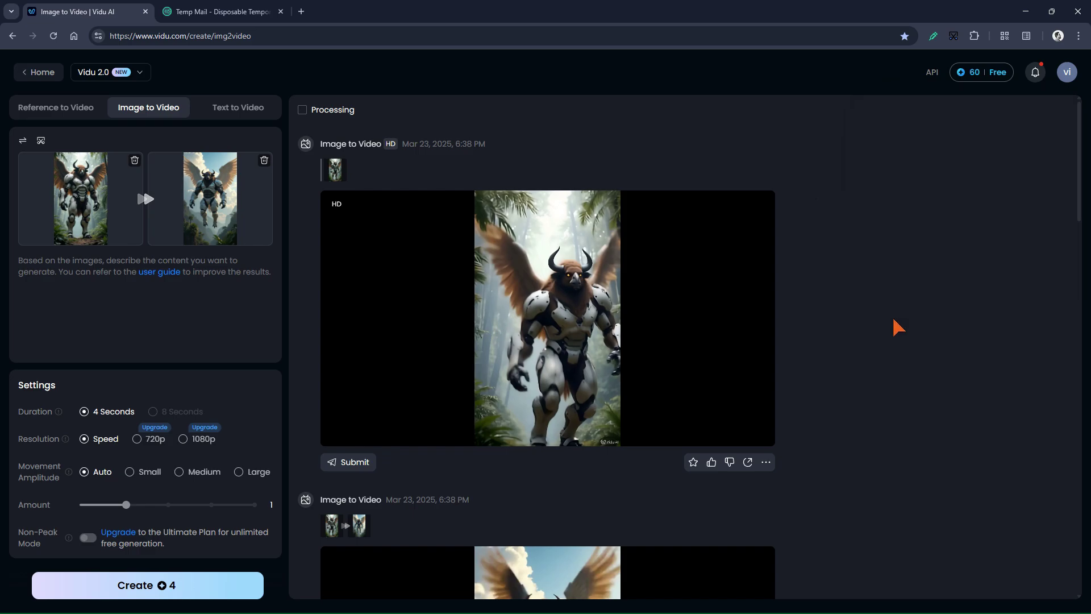
Download the HD flying bull and HD buffalo clips as MP4s, then check recent downloads.
{"action": "mouse_move", "coordinate": [726, 373]}
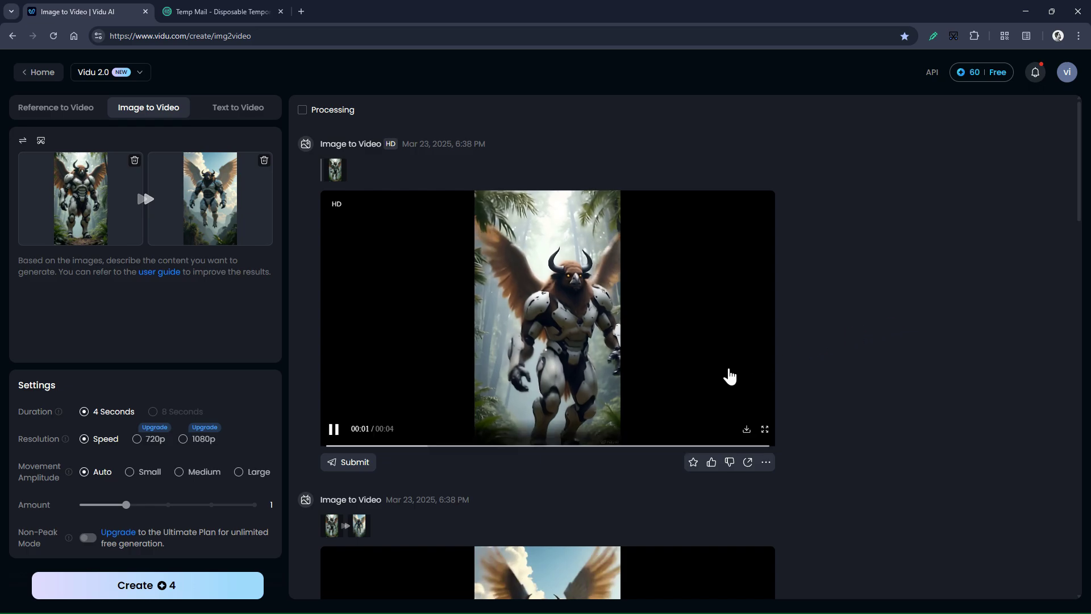
{"action": "left_click", "coordinate": [747, 431]}
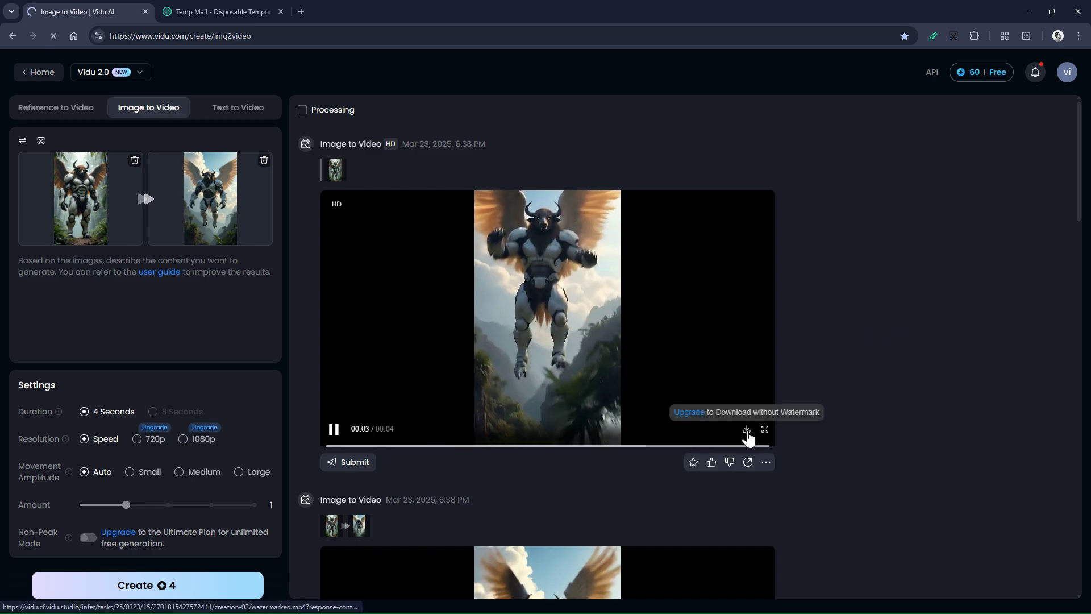
{"action": "scroll", "coordinate": [818, 404], "scroll_direction": "down", "scroll_amount": 2}
{"action": "scroll", "coordinate": [830, 395], "scroll_direction": "down", "scroll_amount": 5}
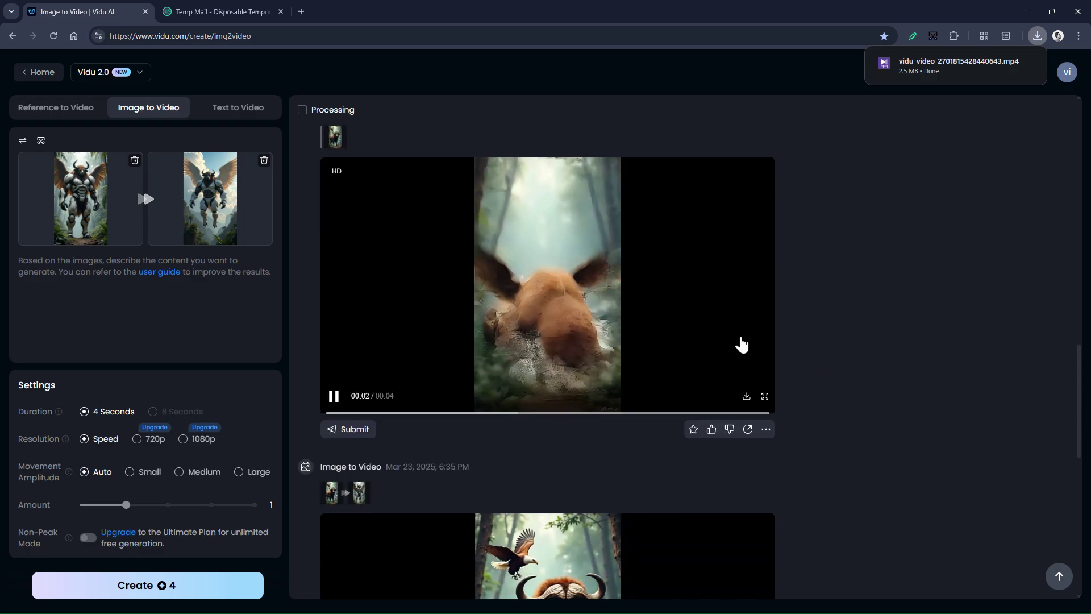
{"action": "left_click", "coordinate": [749, 396]}
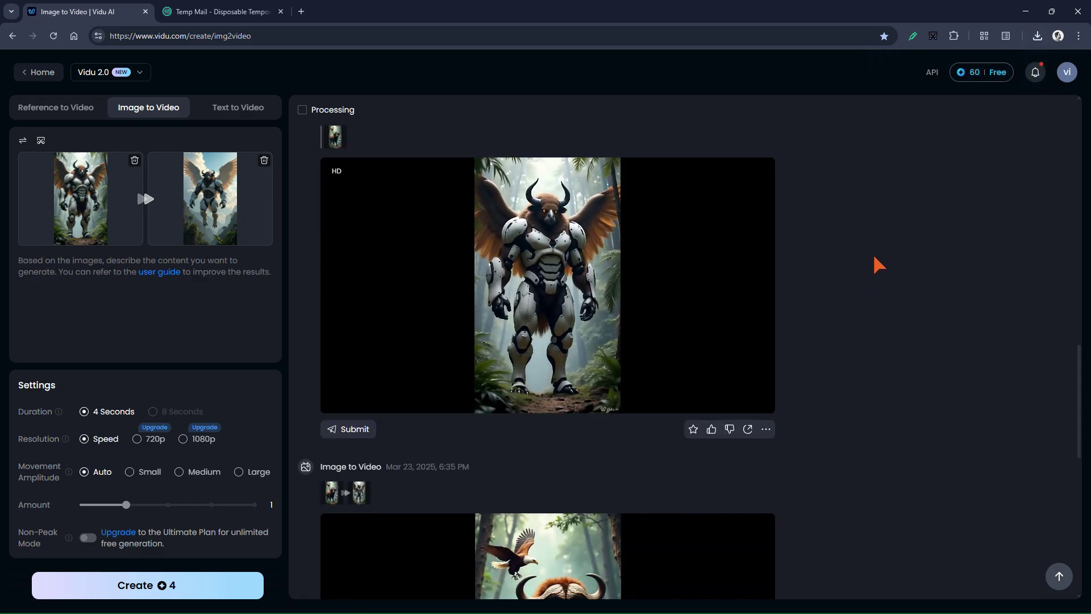
{"action": "left_click", "coordinate": [1038, 36]}
Open the downloaded flying-bull and buffalo MP4 clips in new tabs, watch the bull clip, then return to Vidu.
{"action": "left_click_drag", "start_coordinate": [998, 115], "coordinate": [738, 19]}
{"action": "left_click_drag", "start_coordinate": [909, 91], "coordinate": [558, 11]}
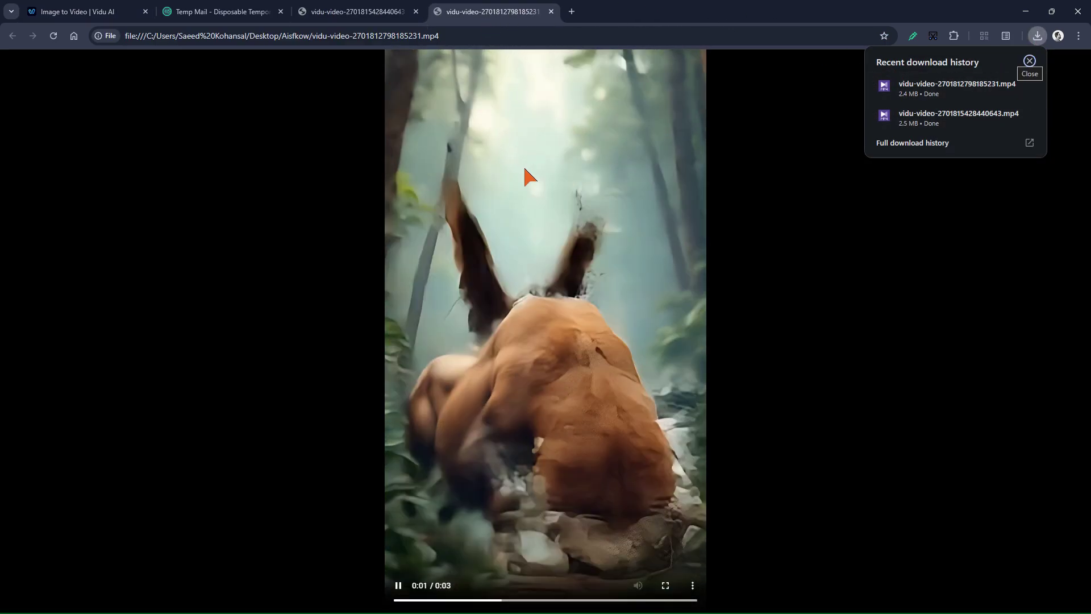
{"action": "left_click", "coordinate": [358, 12]}
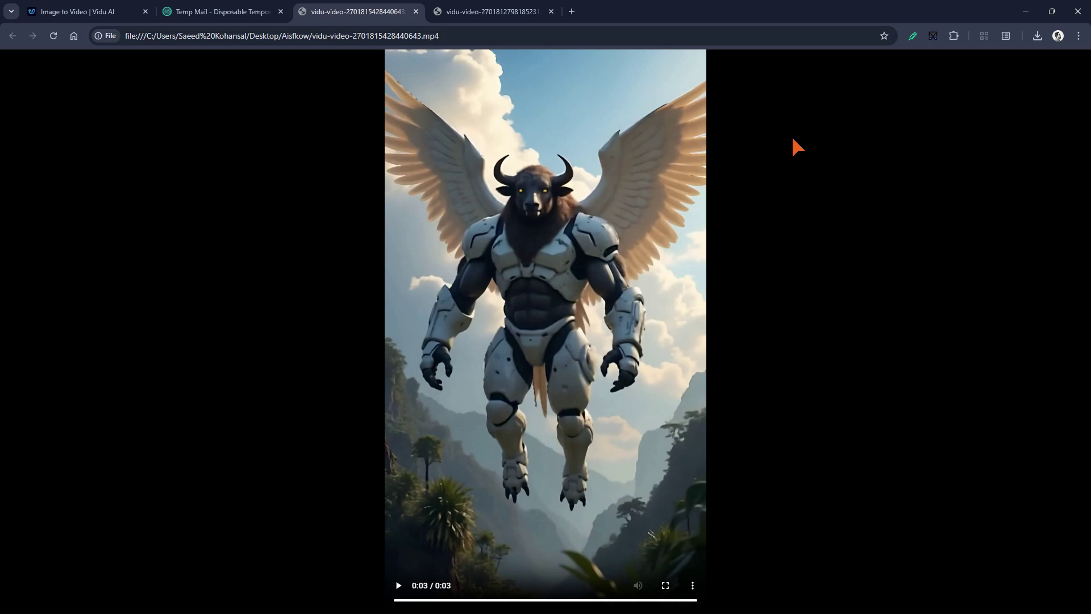
{"action": "left_click", "coordinate": [109, 8]}
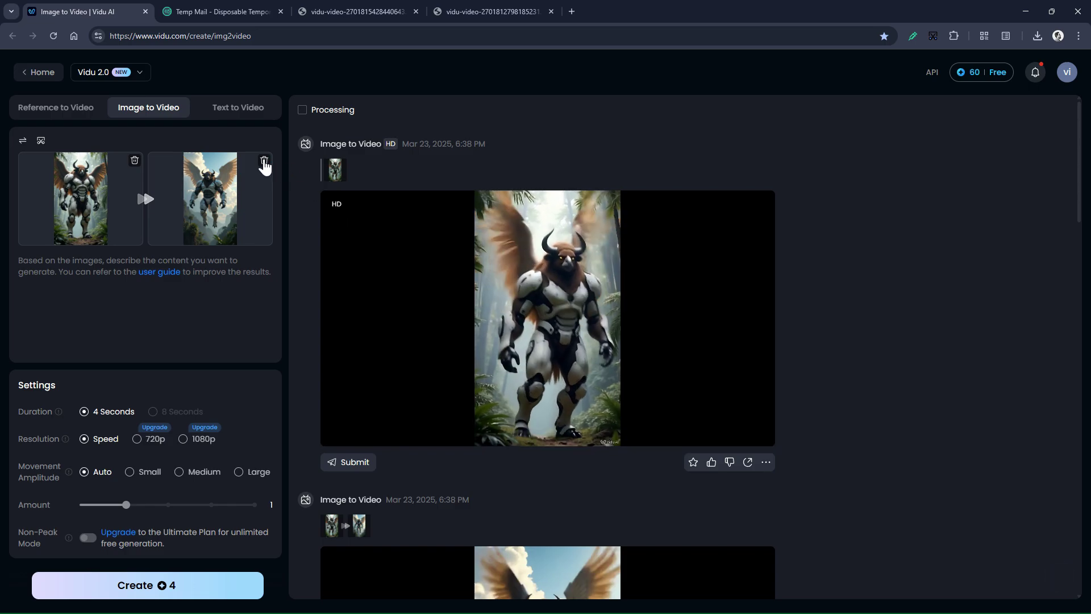
Remove both frame images and load 3.jpg as the only start frame.
{"action": "left_click", "coordinate": [263, 161]}
{"action": "left_click", "coordinate": [135, 160]}
{"action": "left_click", "coordinate": [109, 195]}
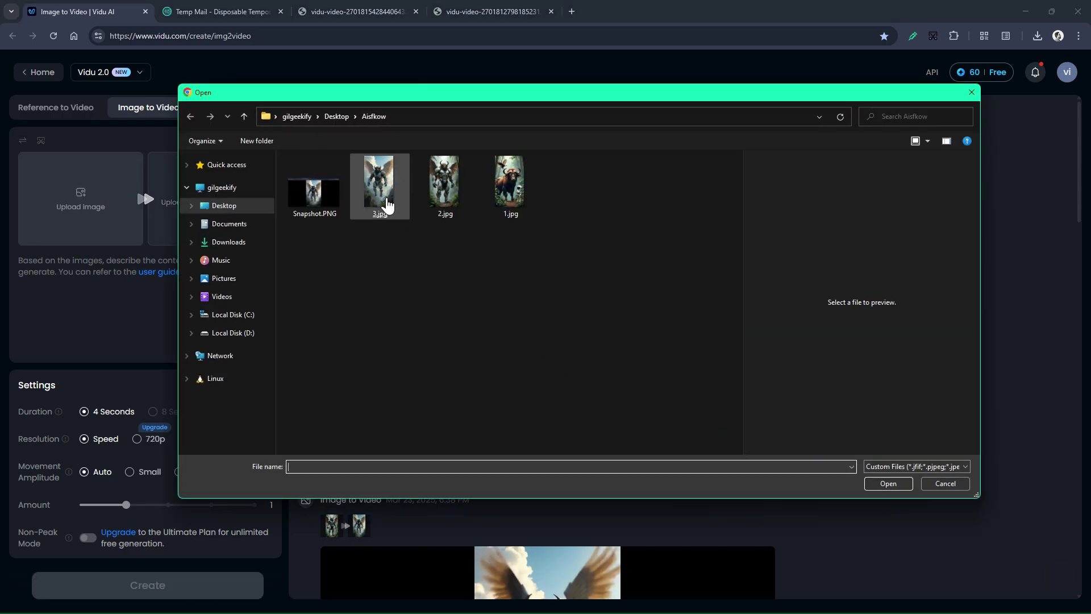
{"action": "double_click", "coordinate": [384, 195]}
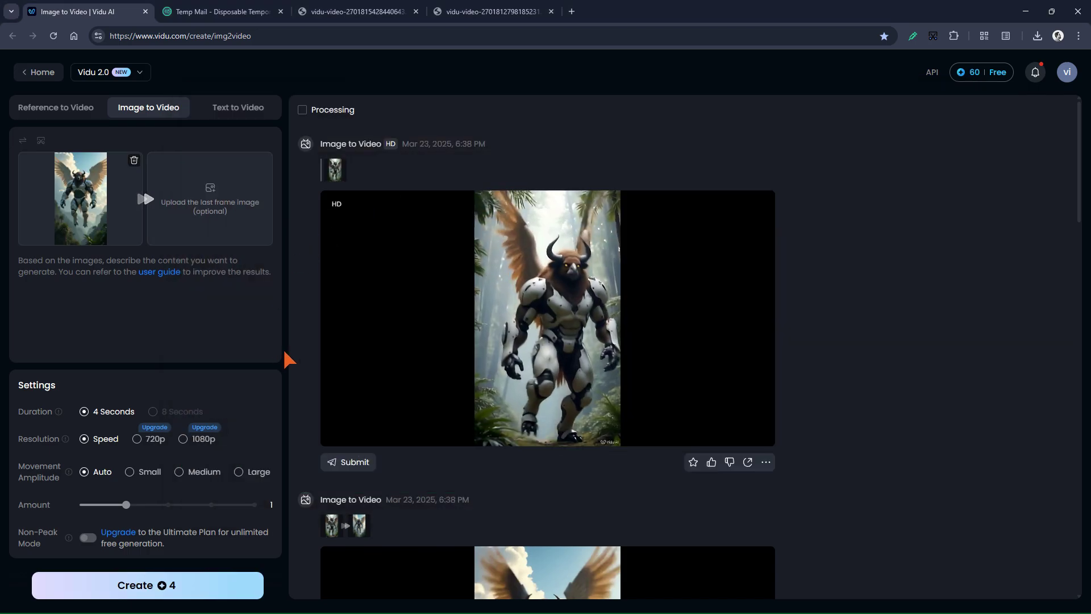
Generate two clips from the single 3.jpg image.
{"action": "left_click", "coordinate": [224, 589]}
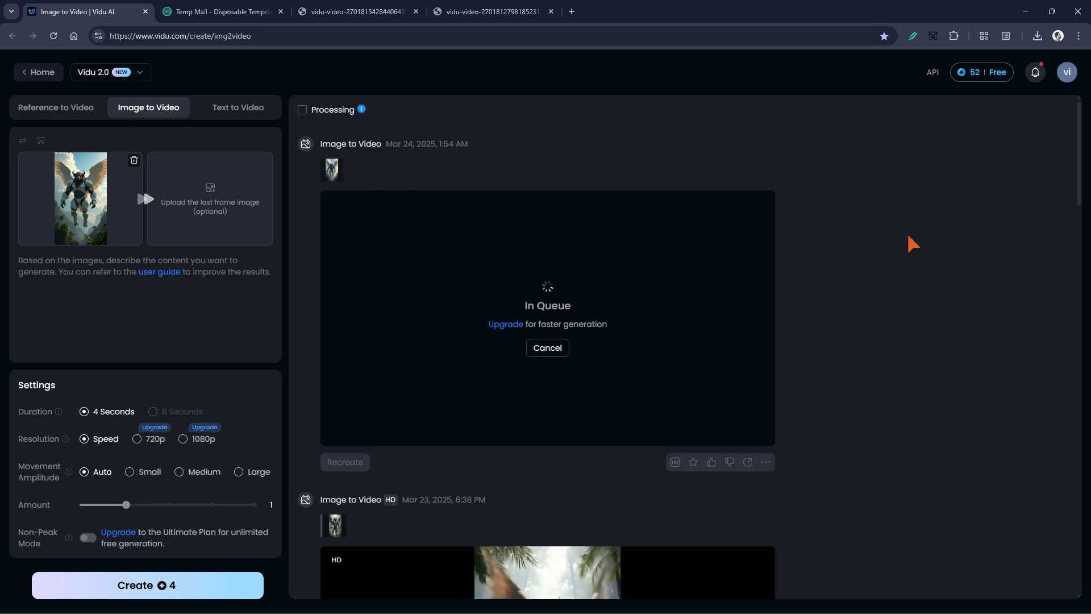
{"action": "left_click", "coordinate": [241, 584]}
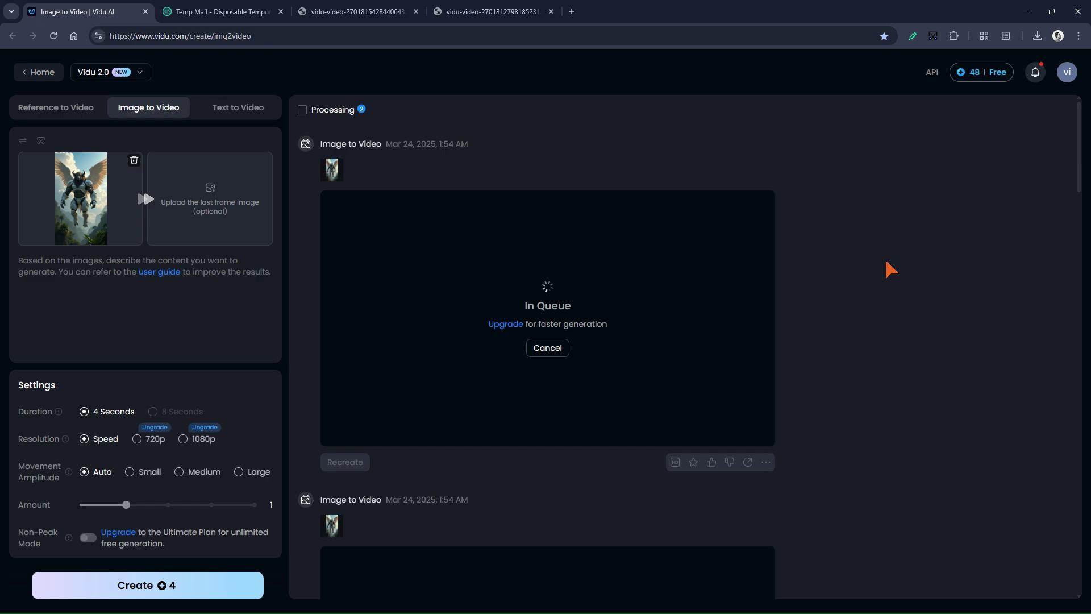
{"action": "scroll", "coordinate": [880, 256], "scroll_direction": "down", "scroll_amount": 5}
{"action": "mouse_move", "coordinate": [707, 316]}
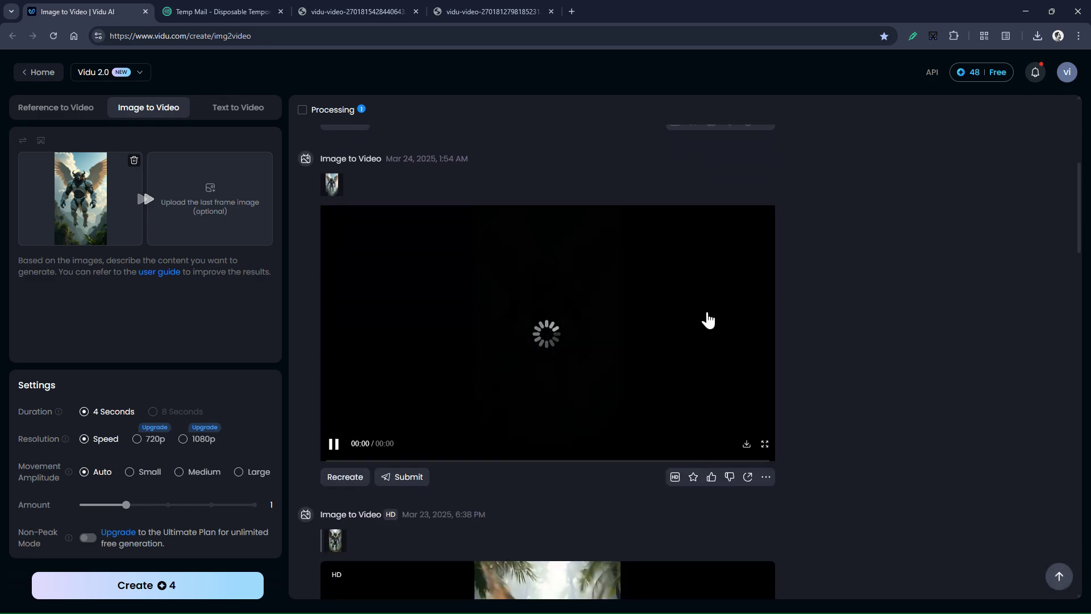